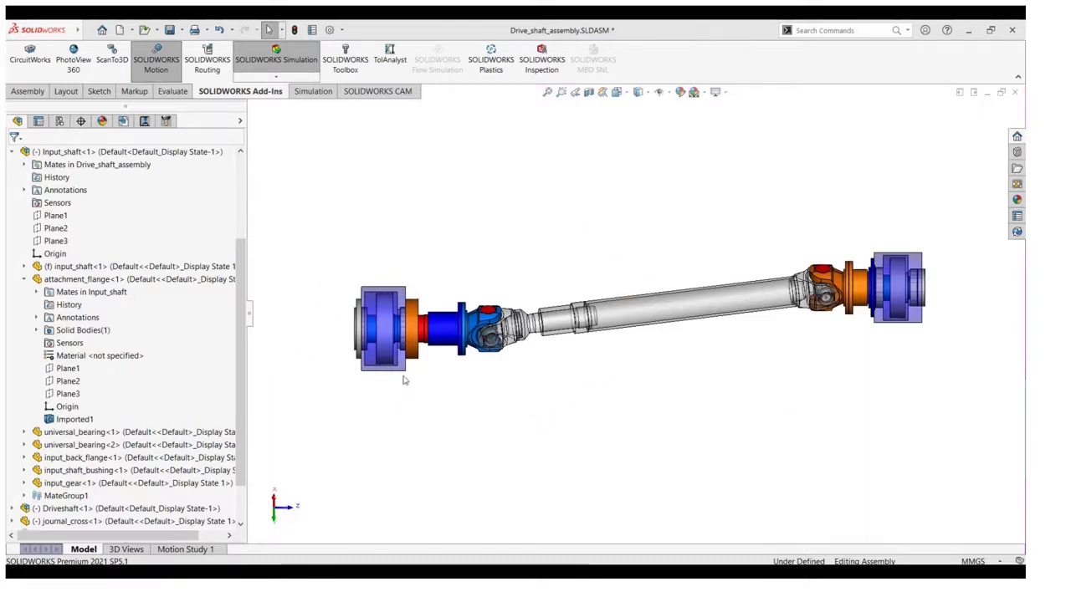
Examine the complete drive shaft assembly, including the input gear, the universal joint and the output end.
middle_click_drag(462, 372, 420, 320)
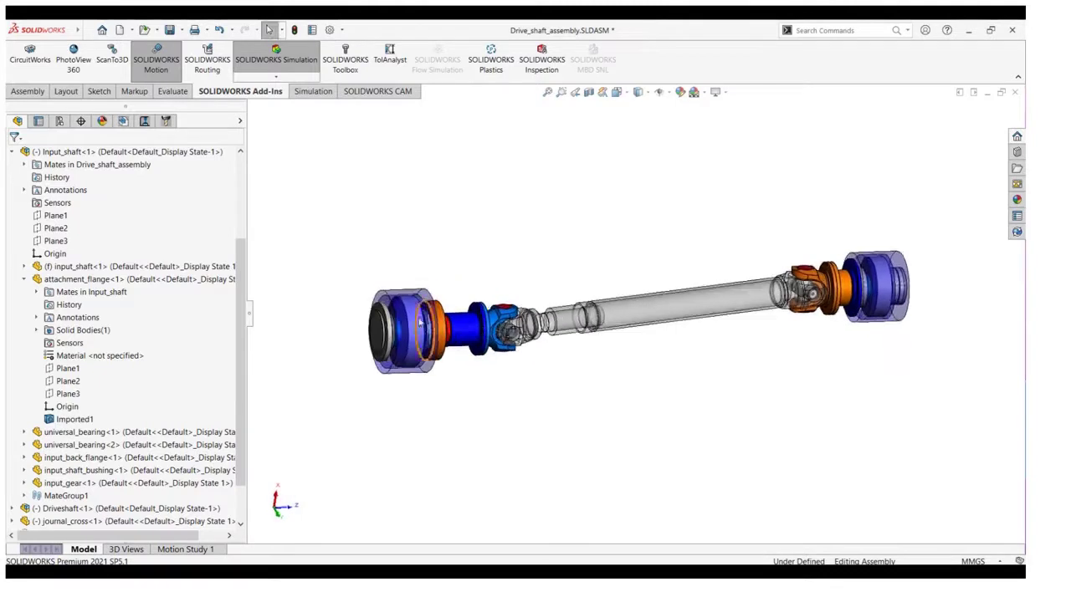
left_click(423, 330)
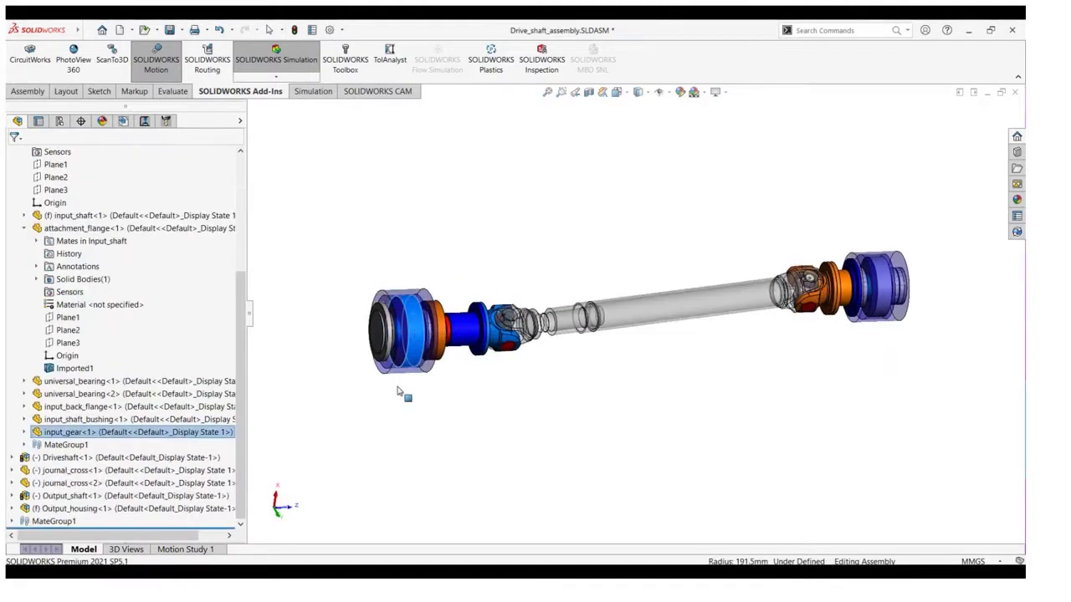
mouse_move(400, 365)
left_mouse_down()
mouse_move(393, 305)
mouse_move(395, 358)
left_mouse_up()
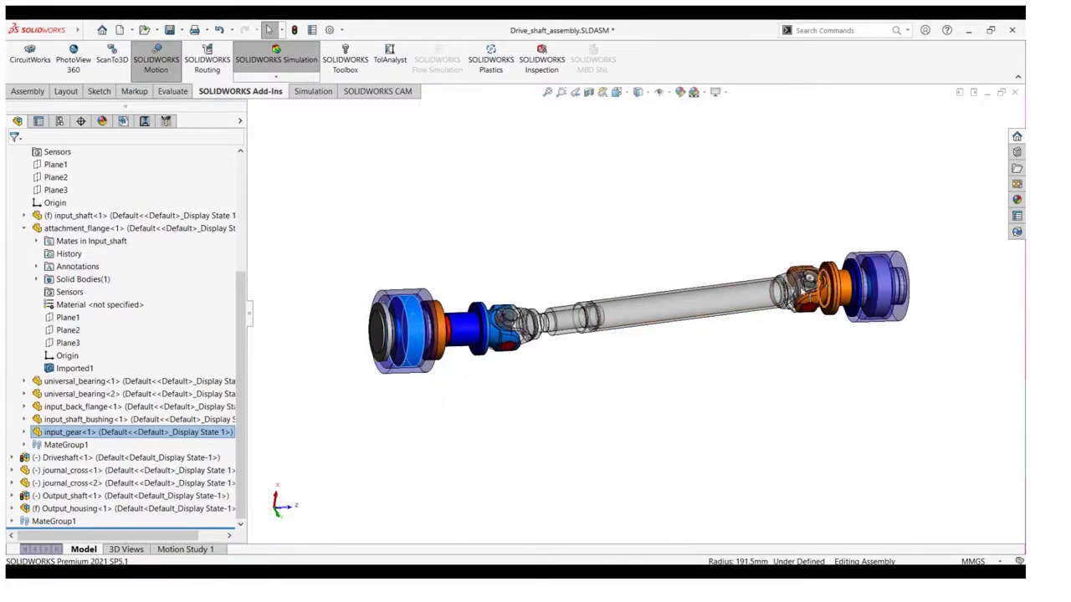
scroll(536, 322, "up", 4)
scroll(497, 363, "down", 5)
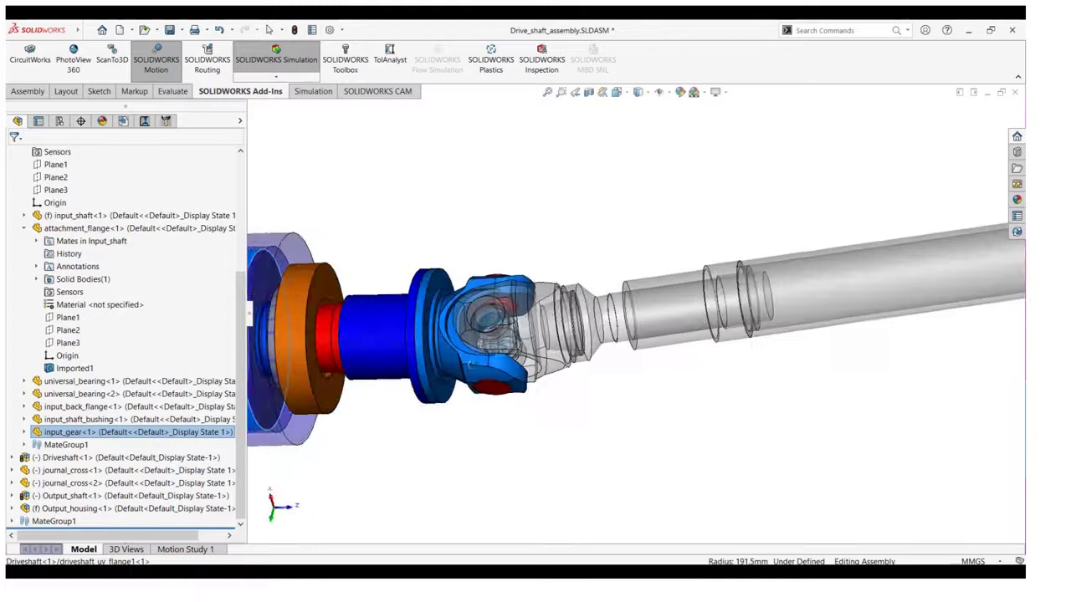
left_click(359, 275)
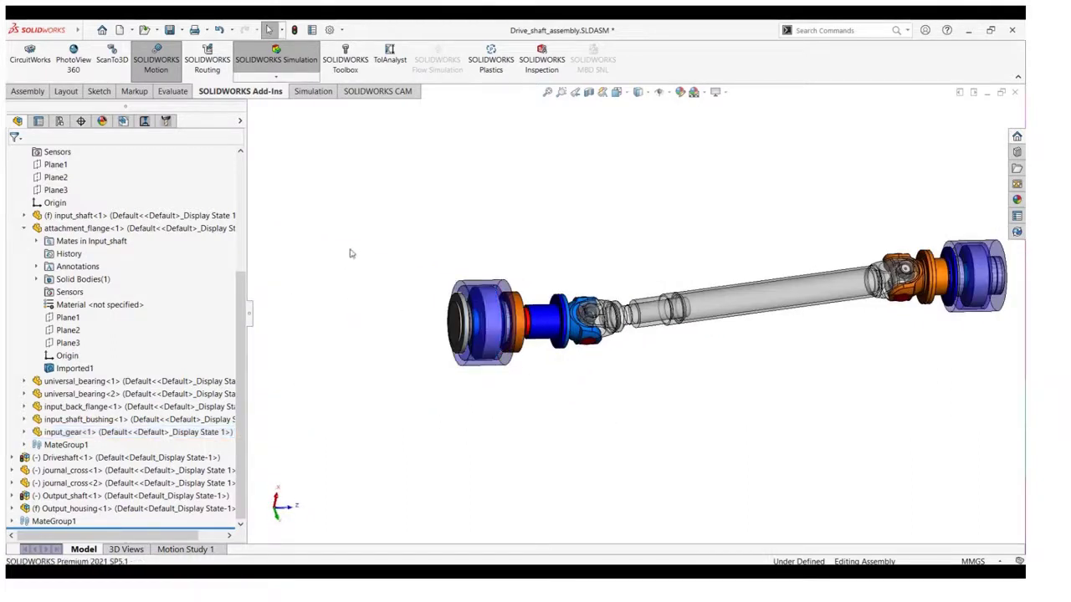
scroll(802, 279, "down", 2)
scroll(802, 279, "up", 2)
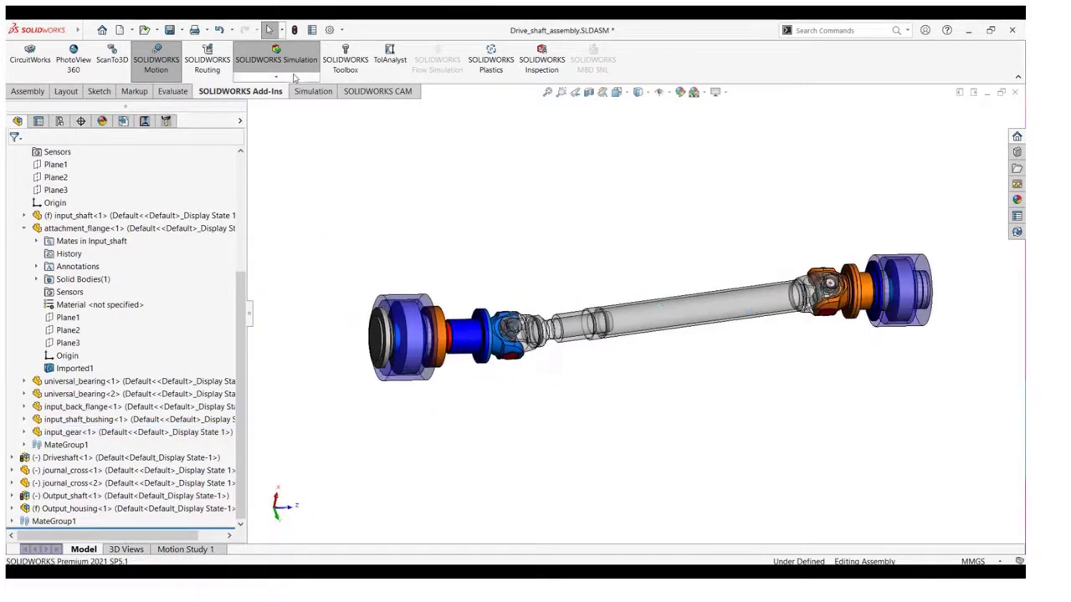
scroll(580, 269, "up", 1)
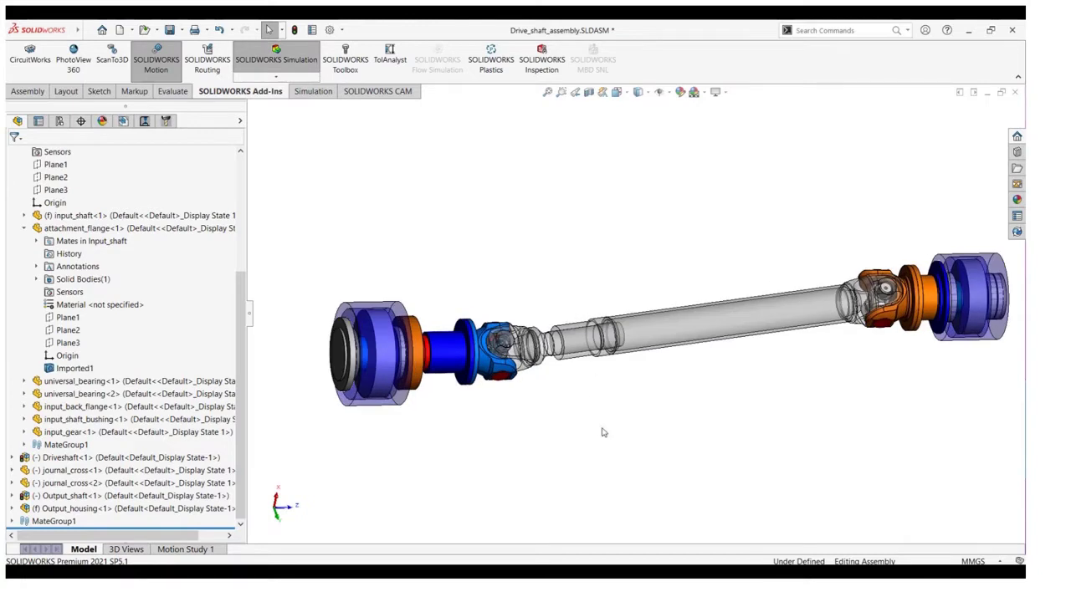
scroll(616, 354, "down", 1)
scroll(540, 230, "up", 1)
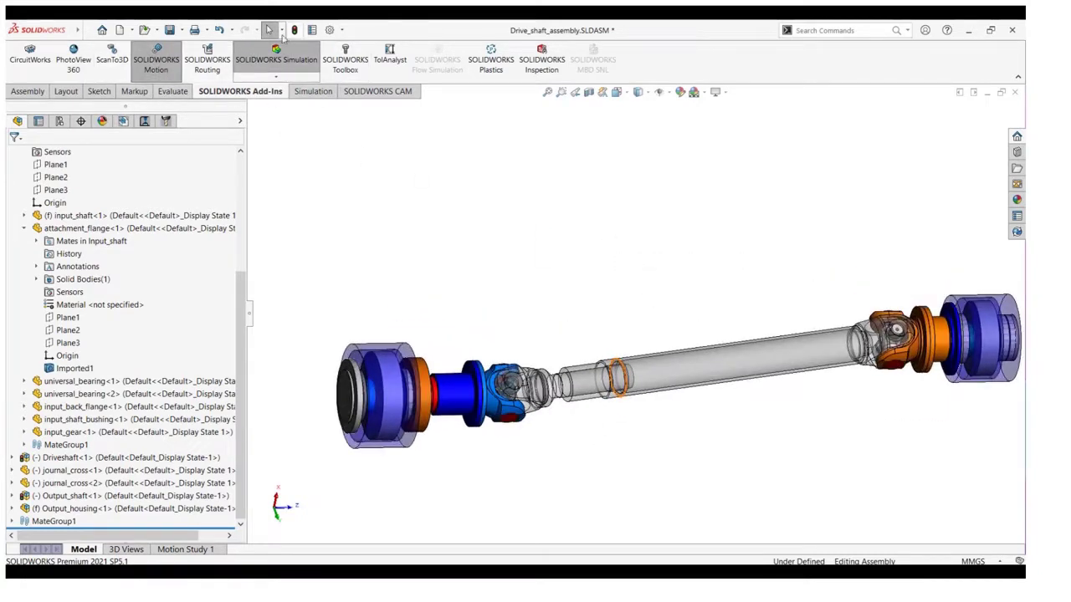
Open Motion Study 1 and inspect the full drive shaft, picking out the input gear.
left_click(198, 551)
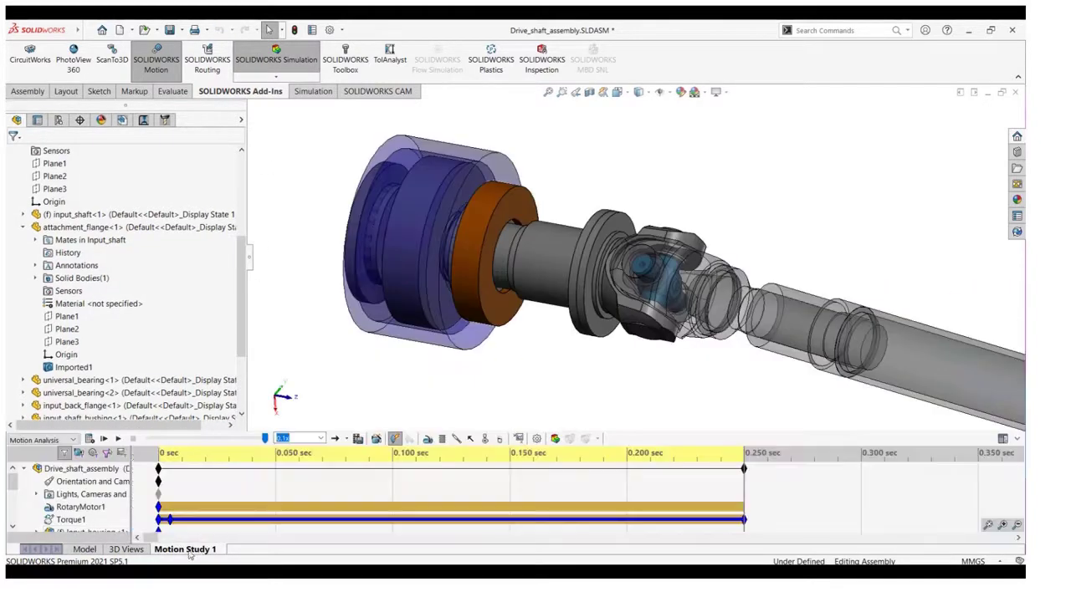
scroll(566, 308, "up", 4)
middle_click_drag(701, 288, 776, 292)
scroll(777, 293, "up", 3)
scroll(786, 291, "down", 3)
scroll(412, 269, "down", 2)
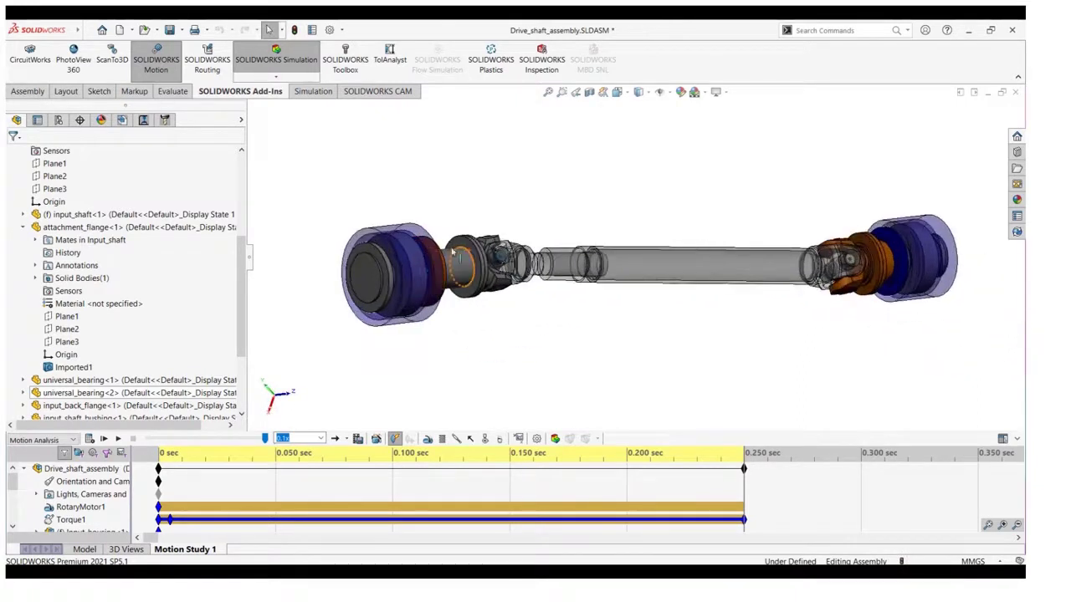
left_click(412, 258)
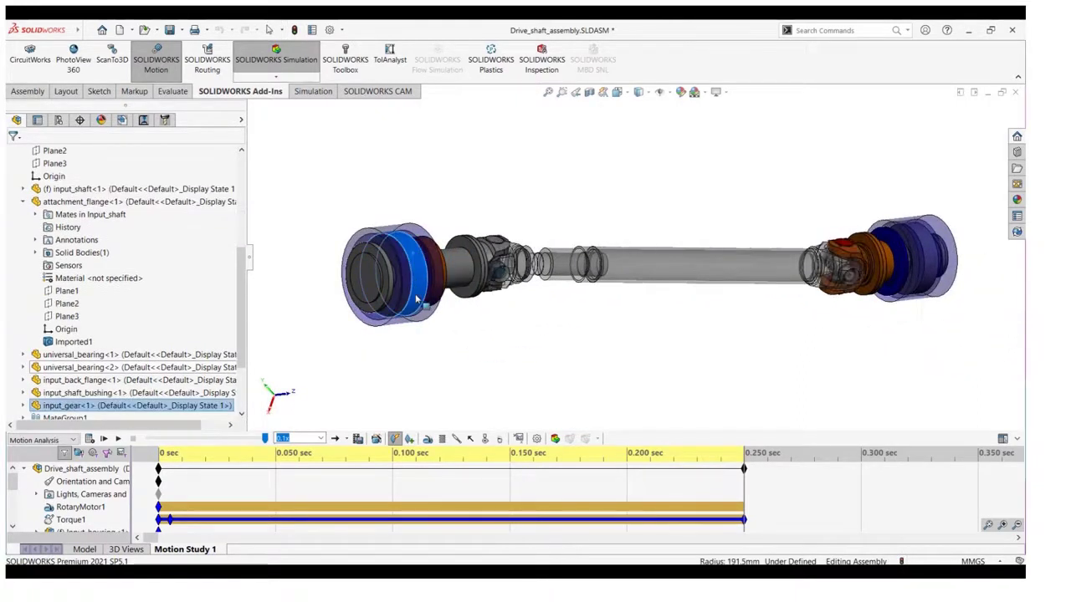
left_click(481, 355)
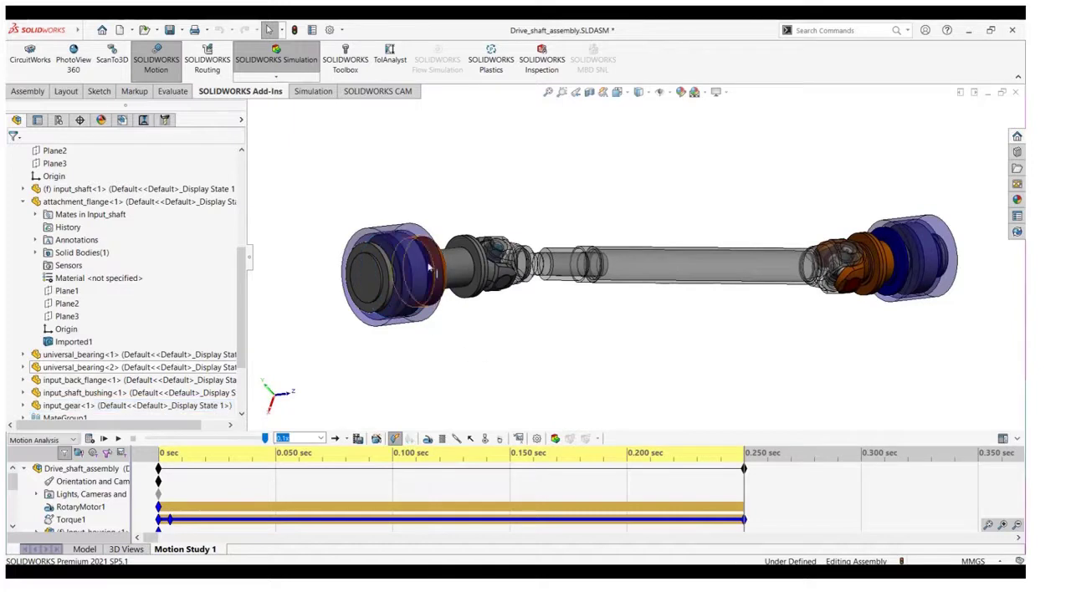
Review the definition of RotaryMotor1 on the input shaft, close it without editing, and fit the assembly in view.
scroll(360, 259, "down", 3)
right_click(79, 508)
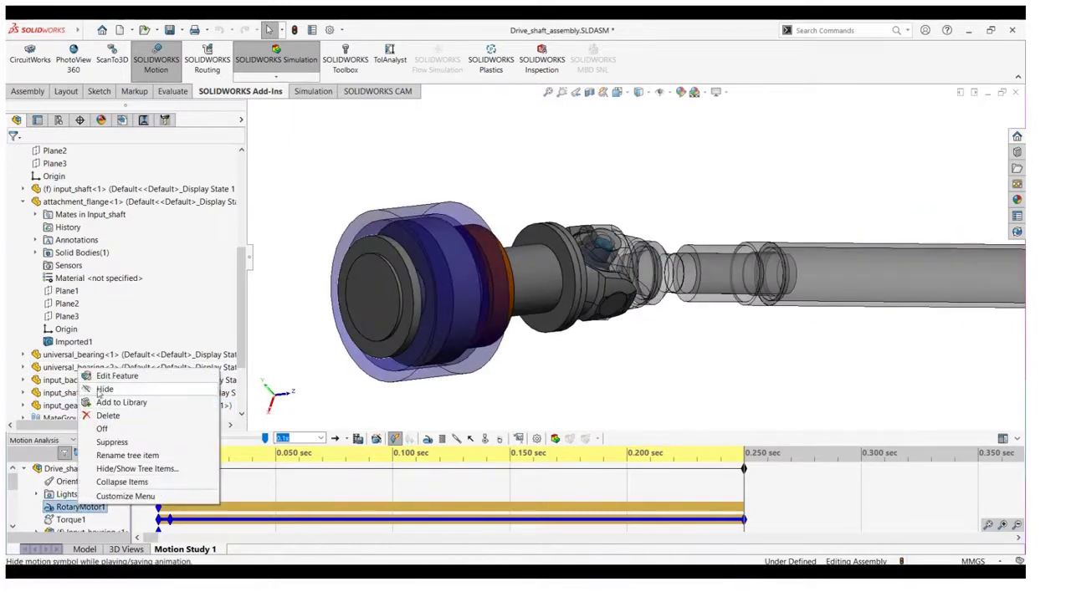
left_click(110, 376)
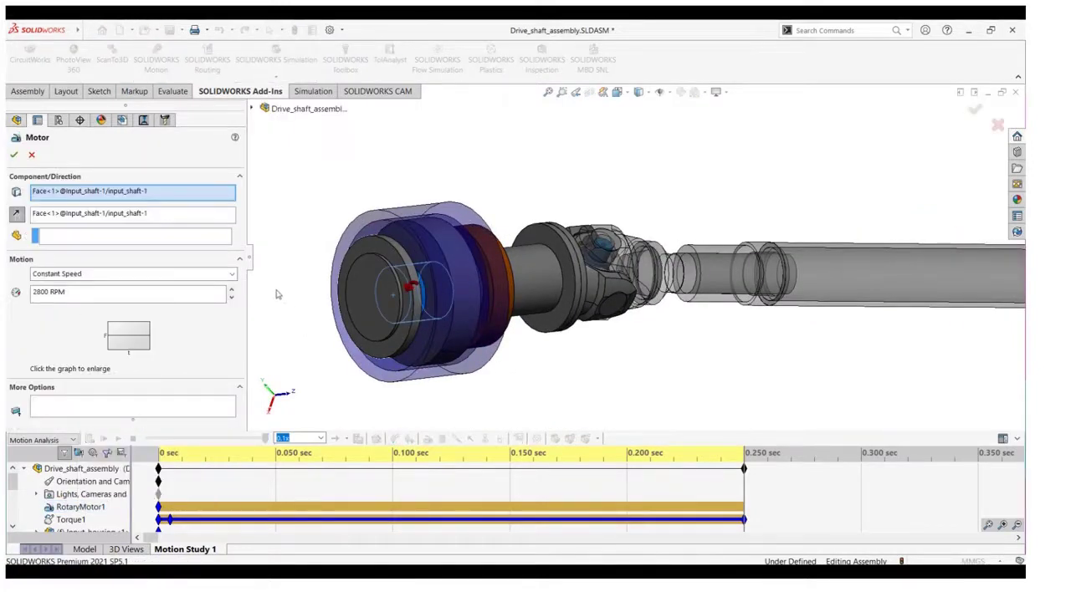
scroll(535, 273, "up", 1)
scroll(425, 287, "down", 1)
middle_click_drag(526, 293, 552, 367)
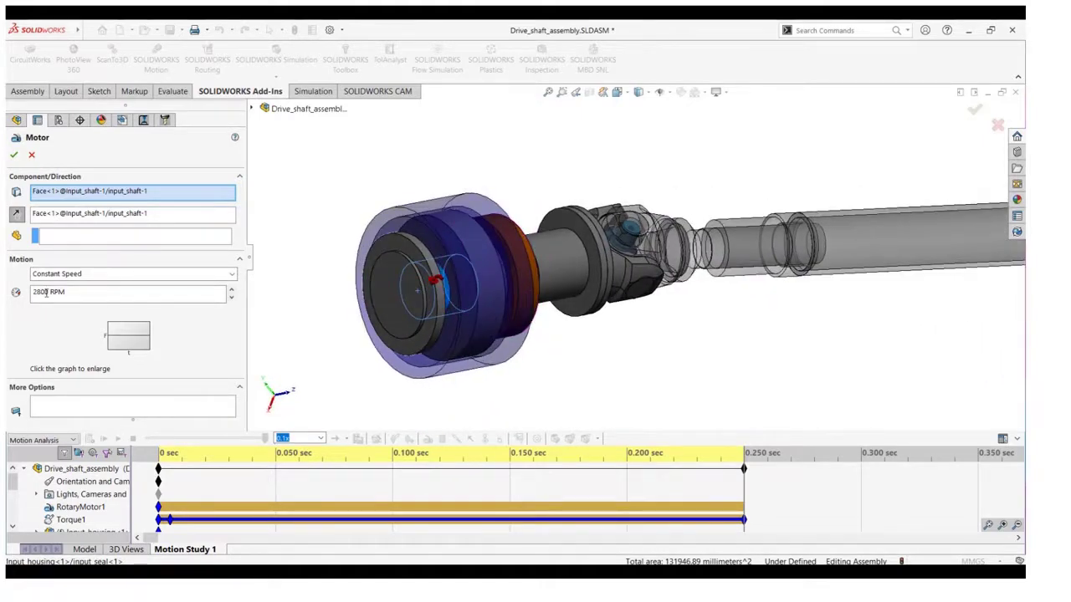
left_click(32, 156)
key("f")
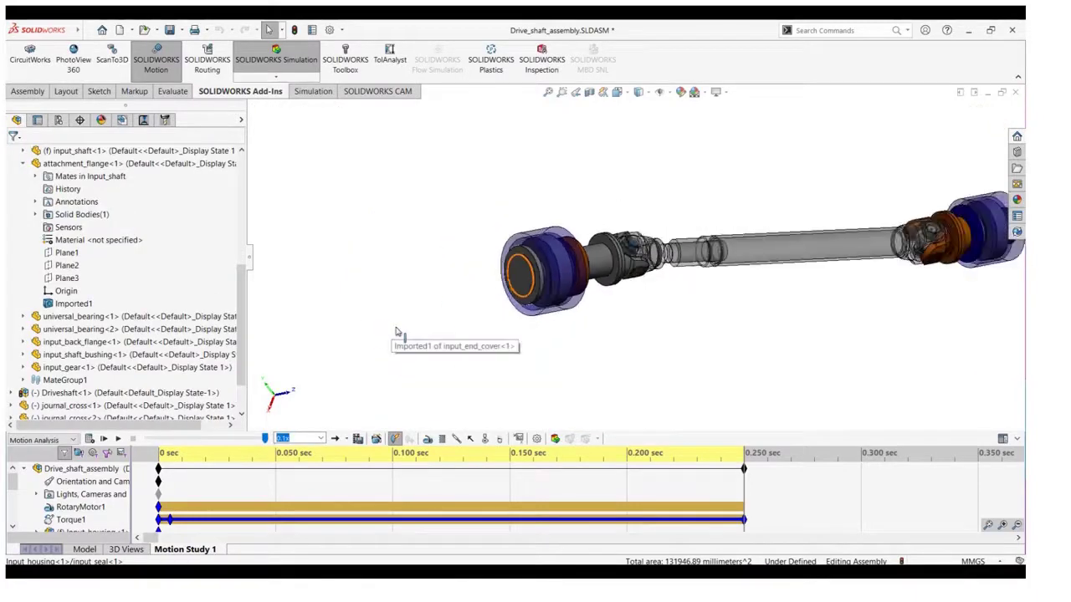
Review the definition of Torque1 on the output shaft, including its action-only direction and constant value, and close it without editing.
scroll(907, 216, "down", 4)
middle_click_drag(837, 242, 761, 276)
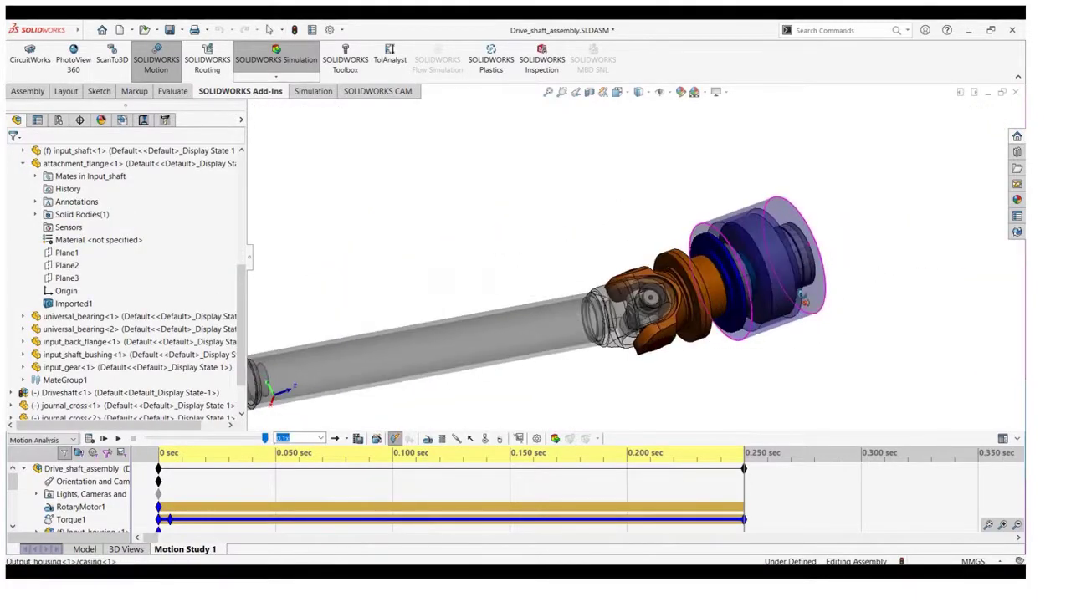
right_click(83, 520)
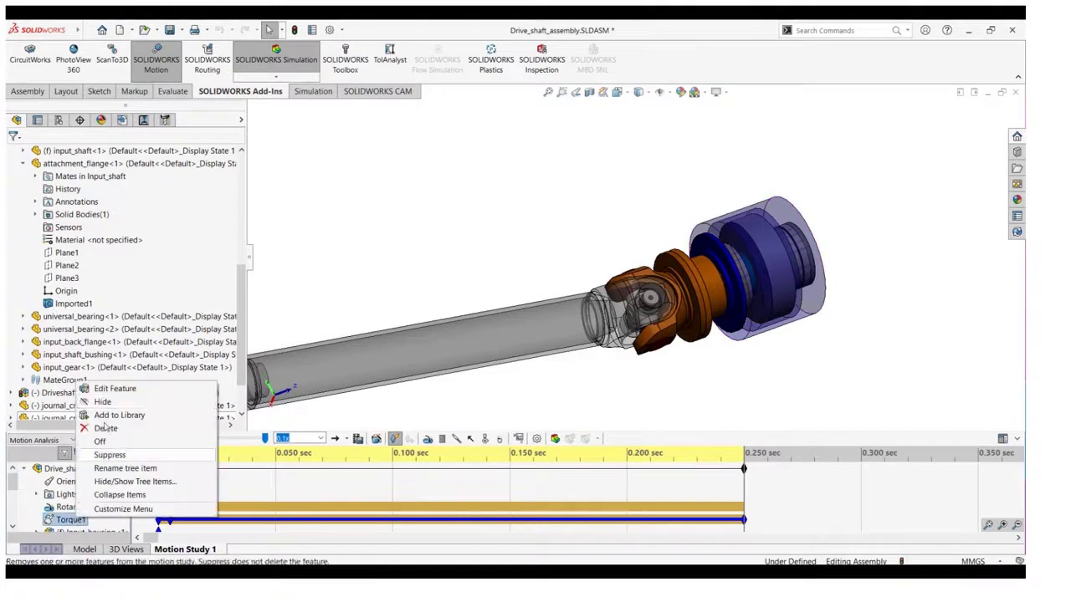
left_click(115, 389)
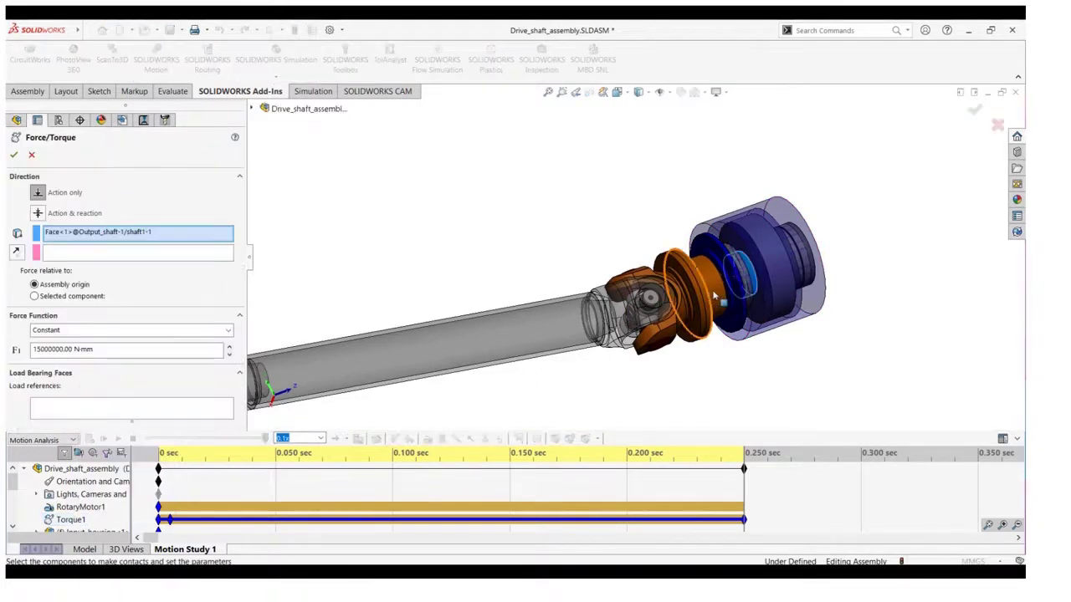
mouse_move(713, 296)
middle_mouse_down()
mouse_move(686, 343)
mouse_move(731, 296)
middle_mouse_up()
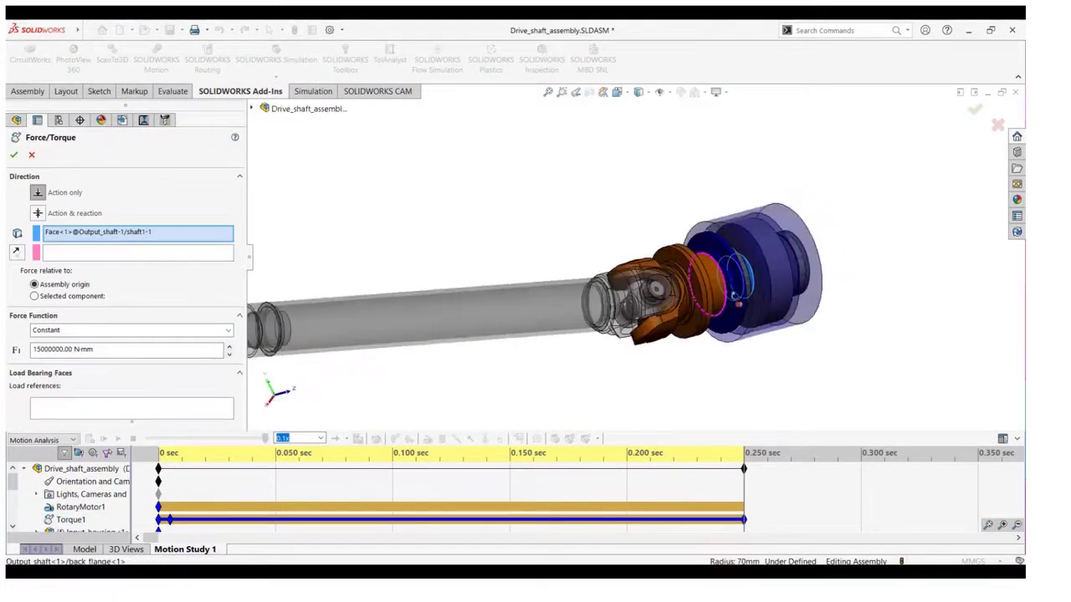
left_click(38, 192)
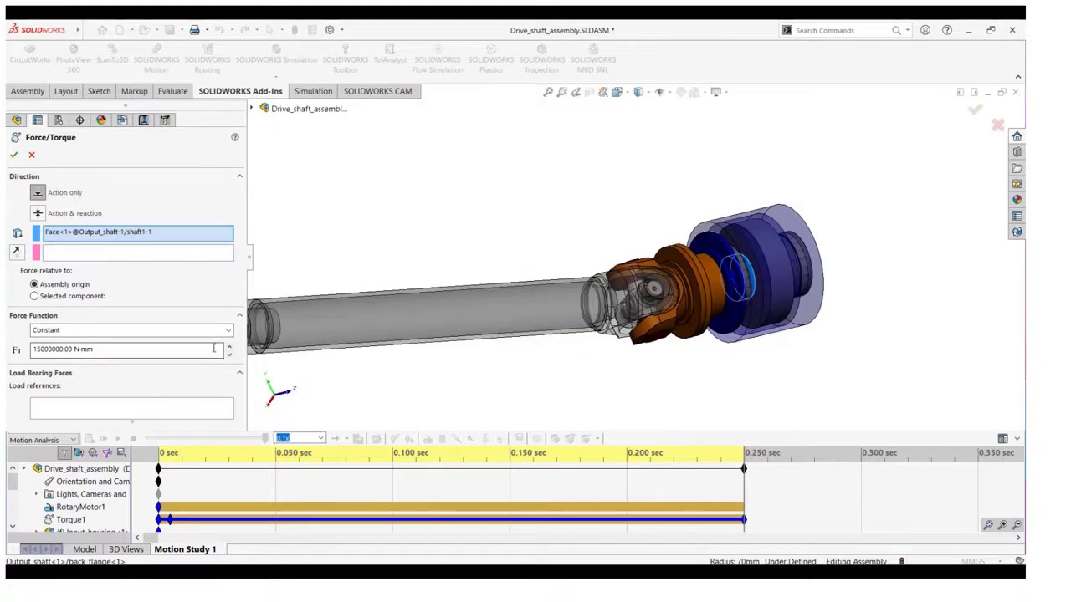
left_click(31, 155)
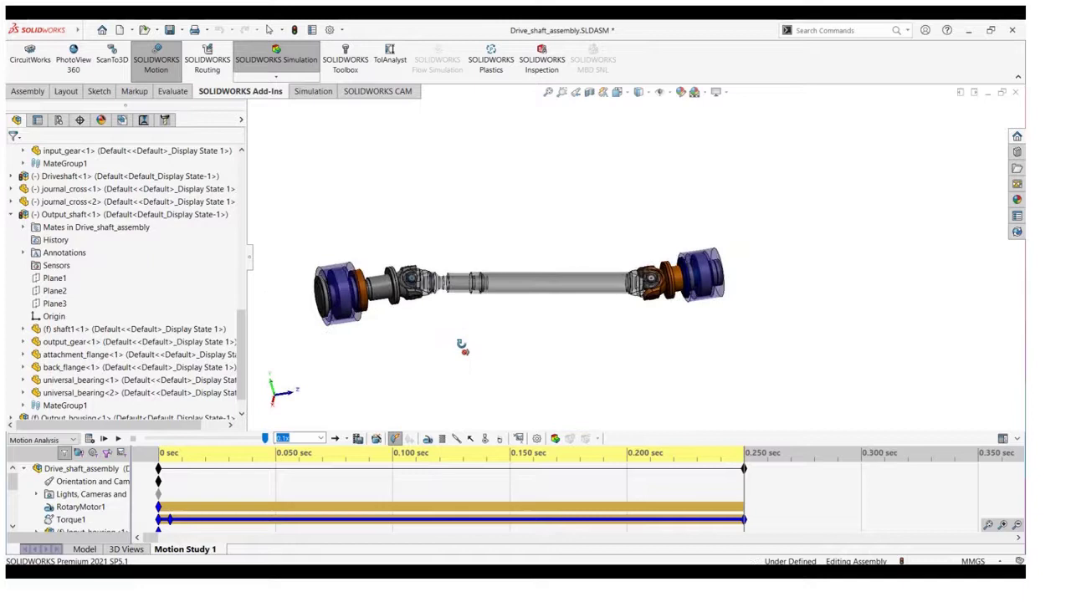
Calculate the motion study for the drive shaft assembly.
middle_click_drag(366, 346, 415, 308)
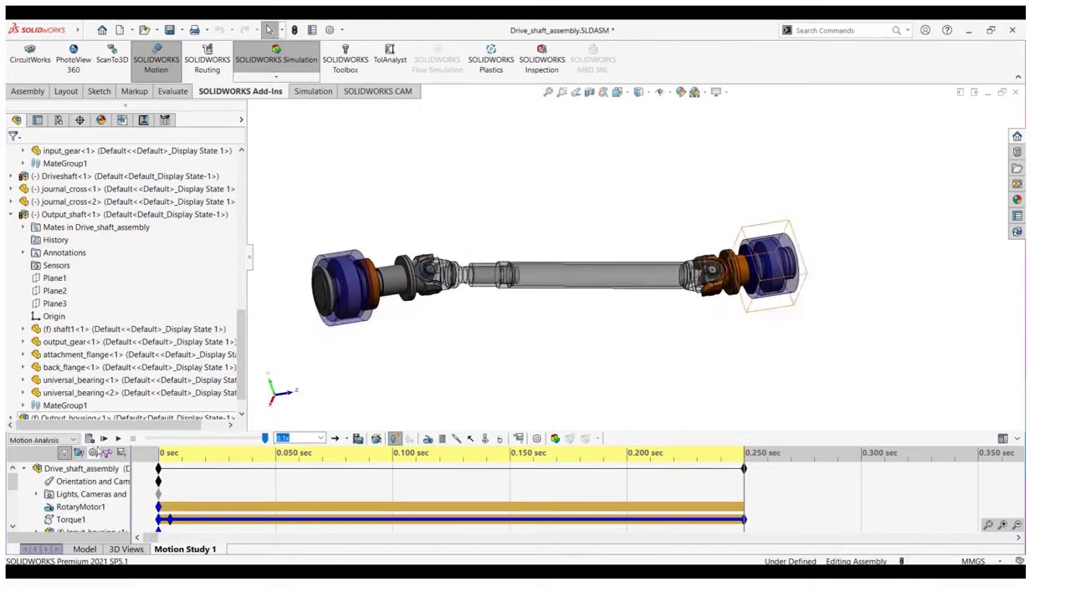
left_click(90, 439)
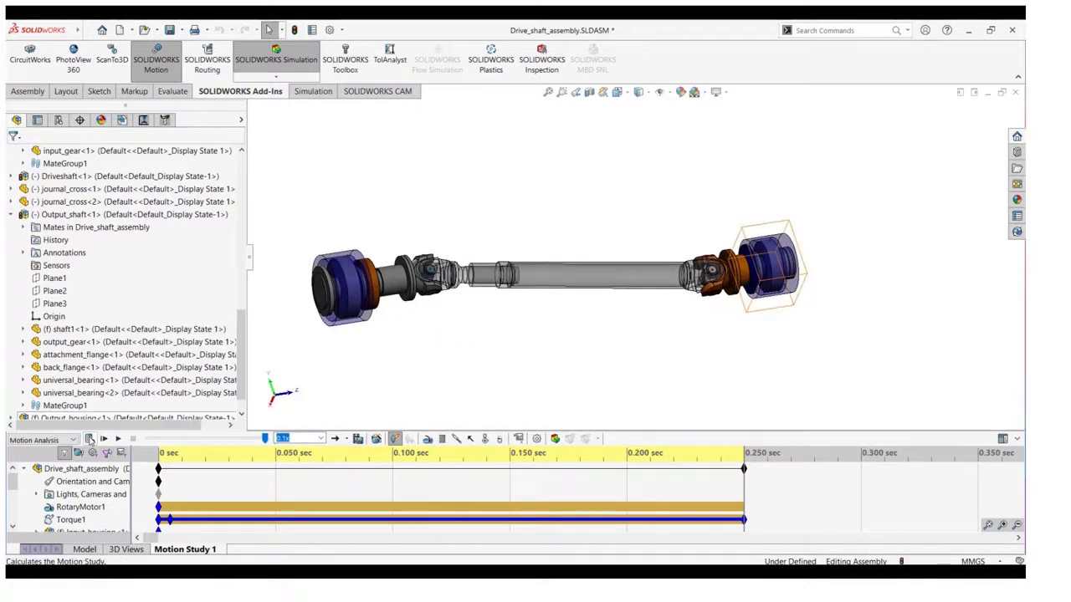
middle_click_drag(733, 337, 755, 390)
scroll(691, 323, "up", 3)
scroll(692, 305, "down", 5)
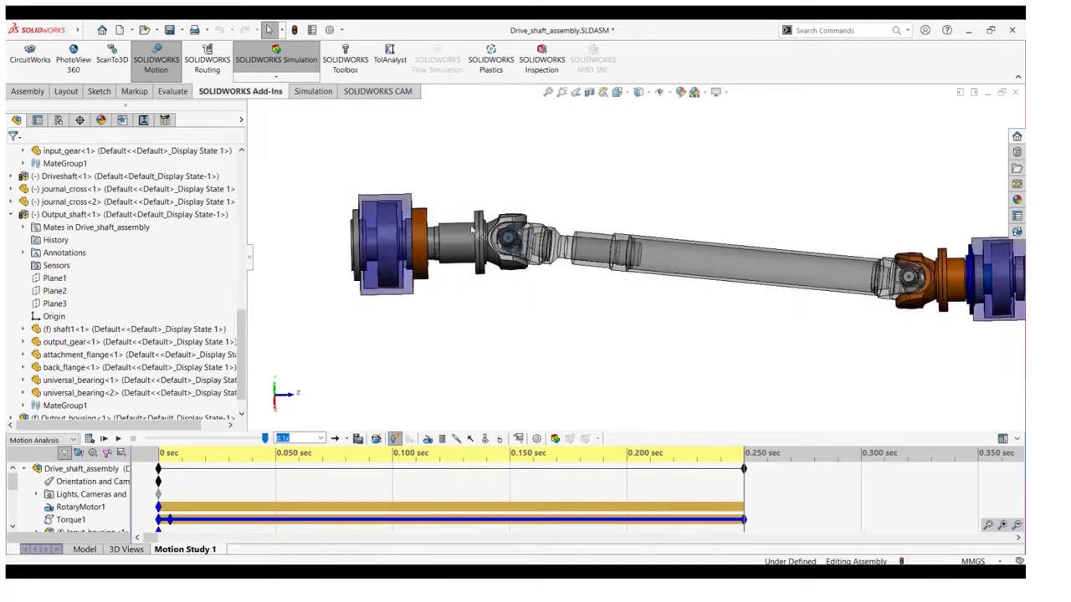
Isolate the journal cross in the input-side universal joint, examine it from several angles, and exit isolation.
scroll(540, 222, "down", 10)
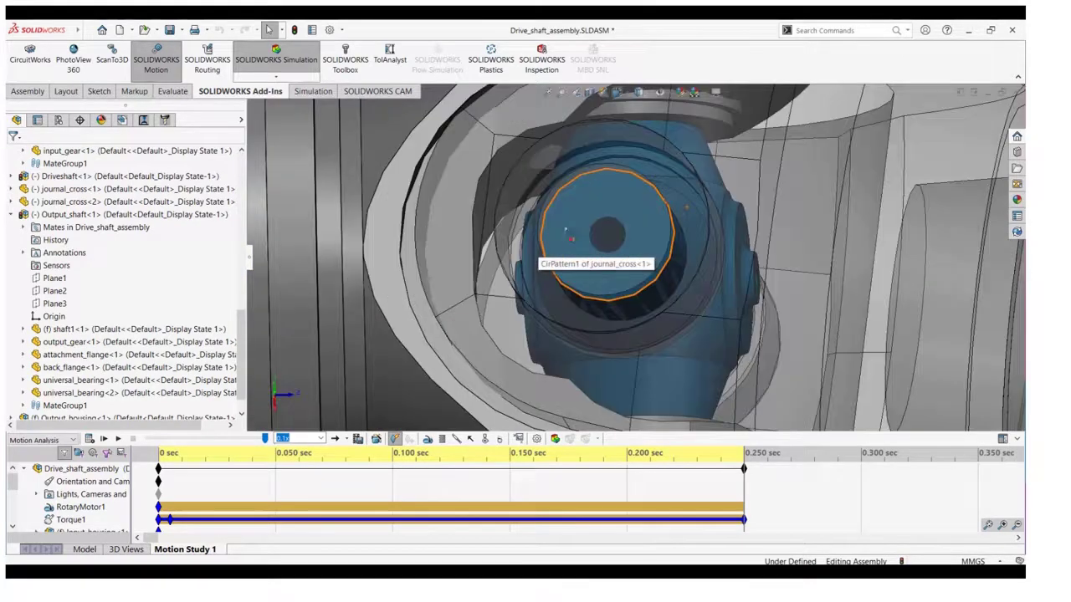
middle_click_drag(567, 234, 574, 209)
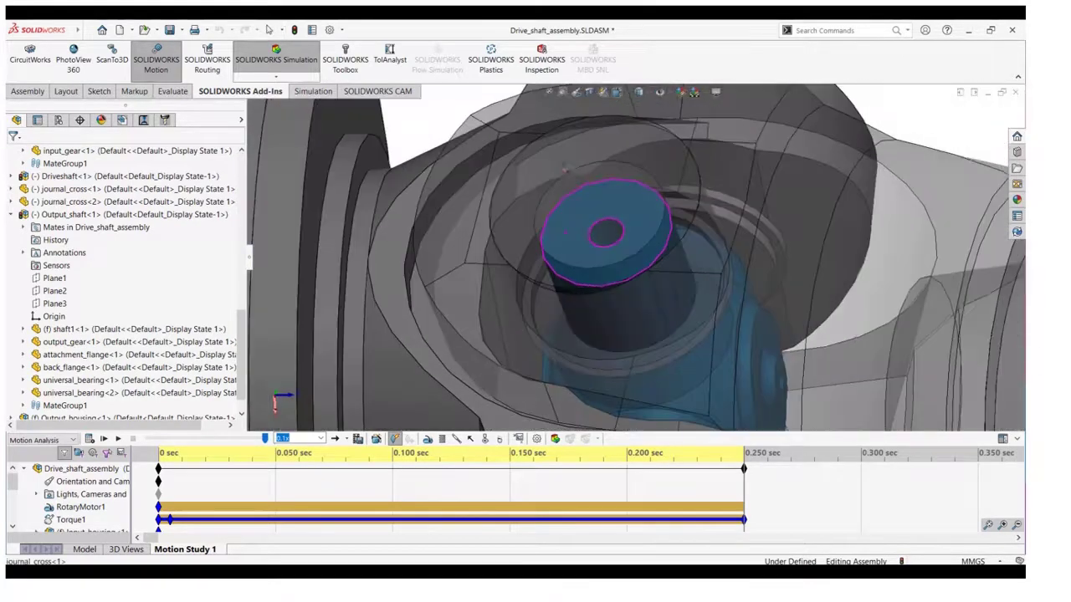
right_click(577, 210)
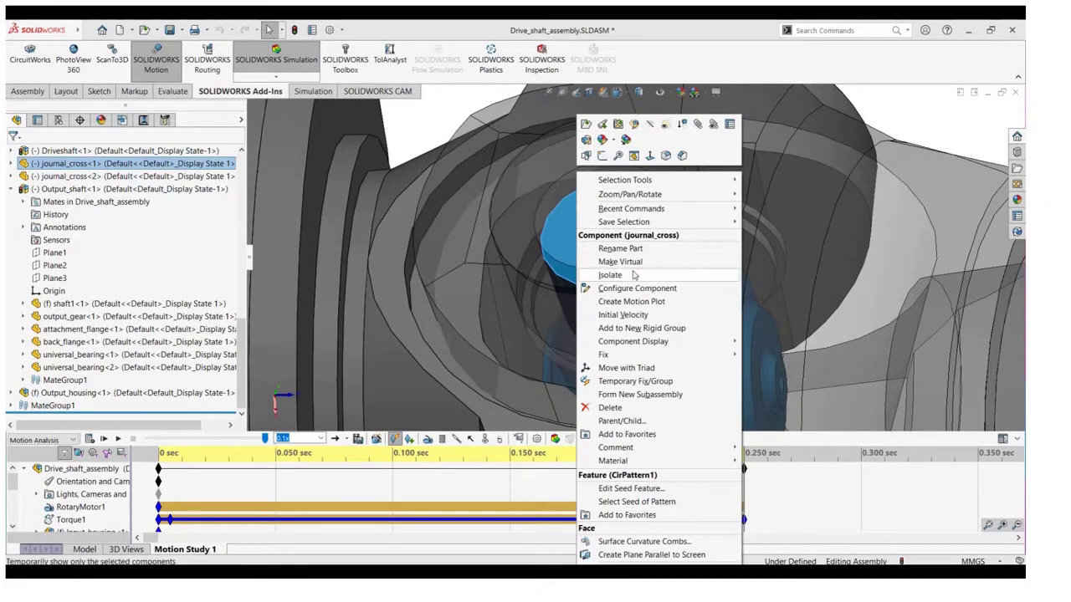
left_click(607, 275)
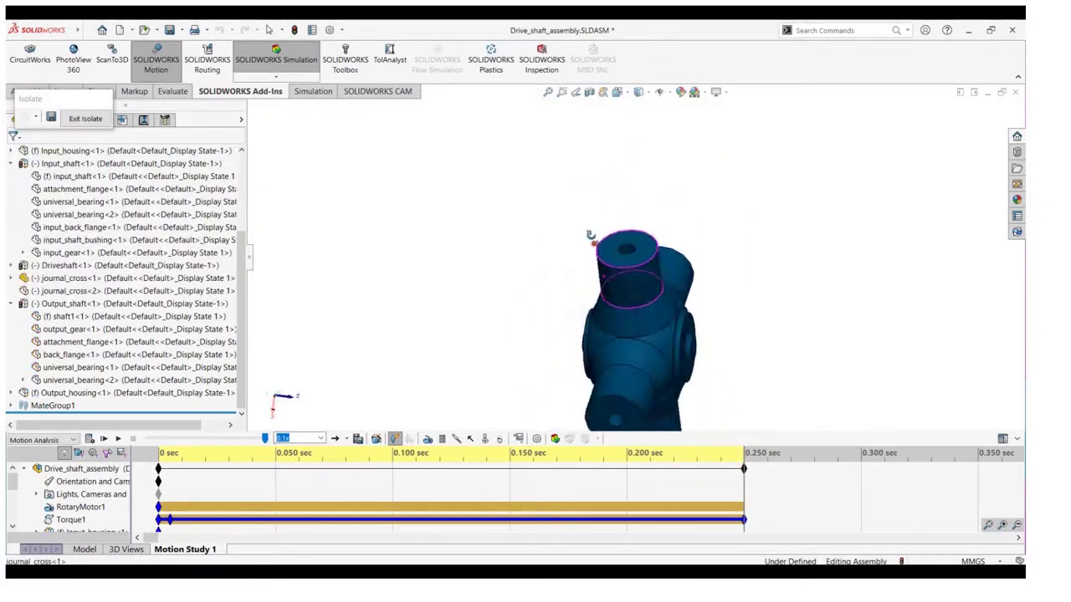
middle_click_drag(608, 307, 777, 238)
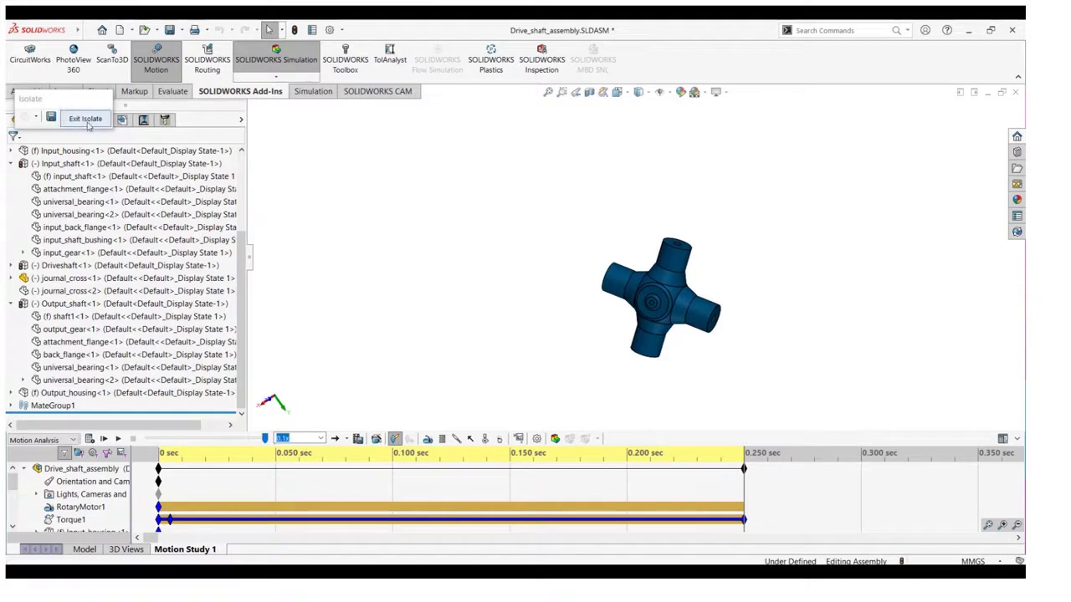
left_click(86, 119)
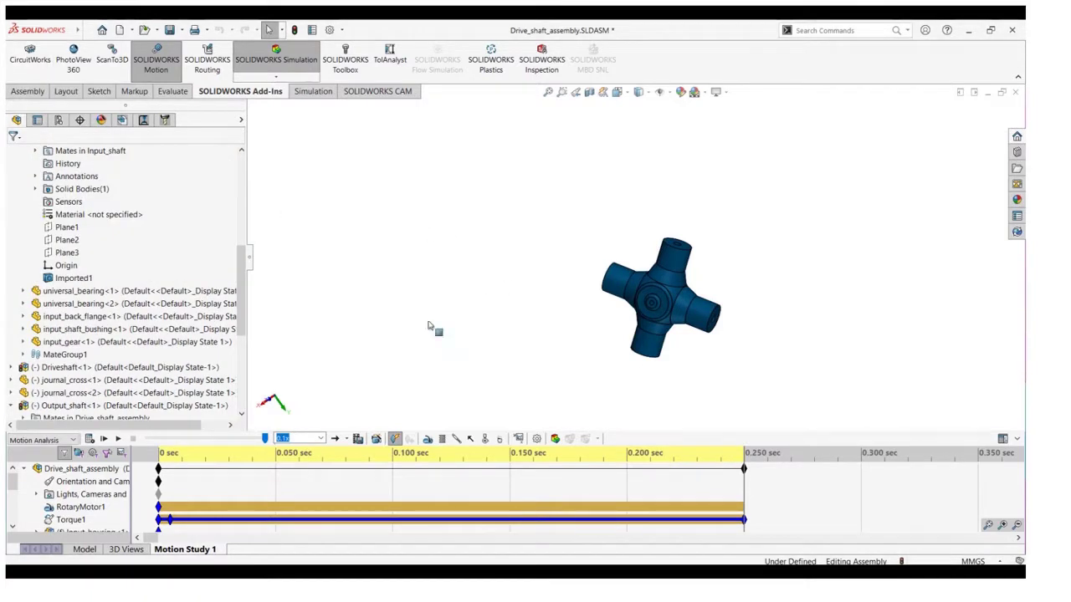
Rebuild the assembly, review the study's Motion Analysis properties such as frames per second, and close them without editing.
left_click(295, 30)
scroll(684, 328, "up", 5)
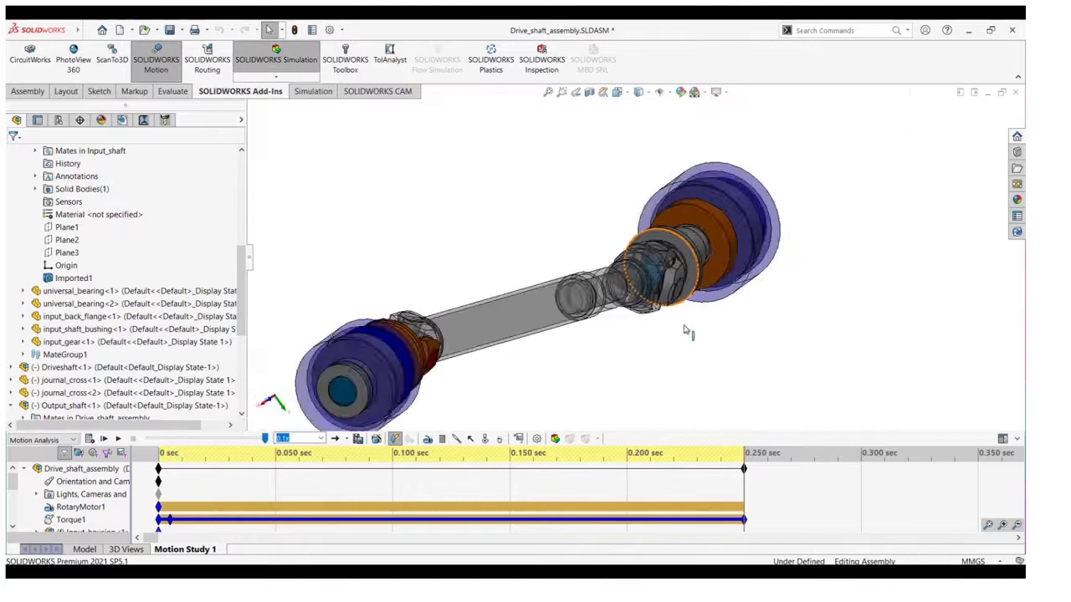
middle_click_drag(683, 327, 696, 288)
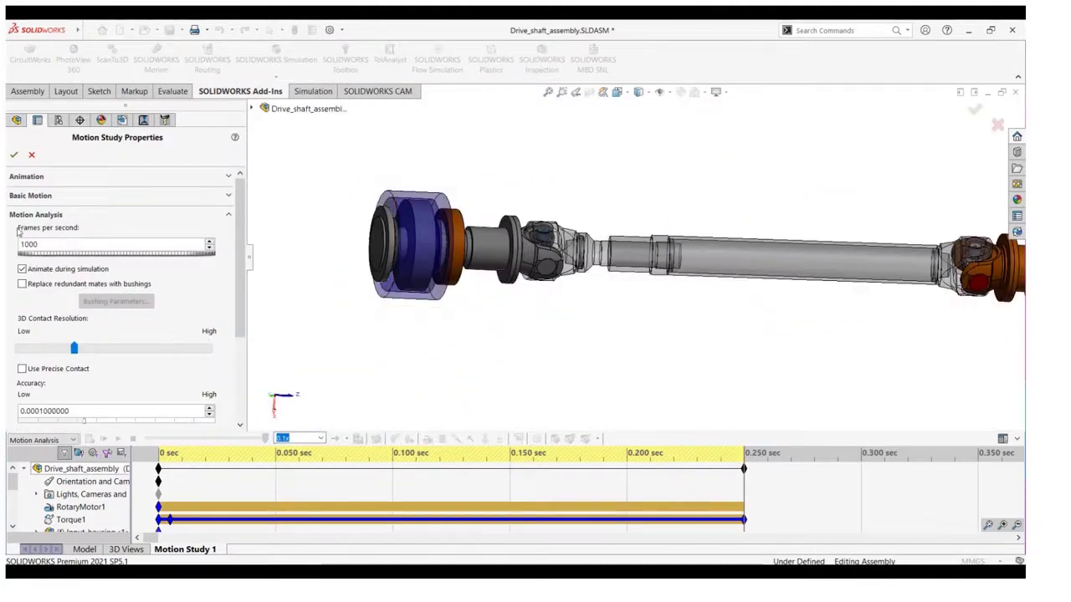
left_click(32, 155)
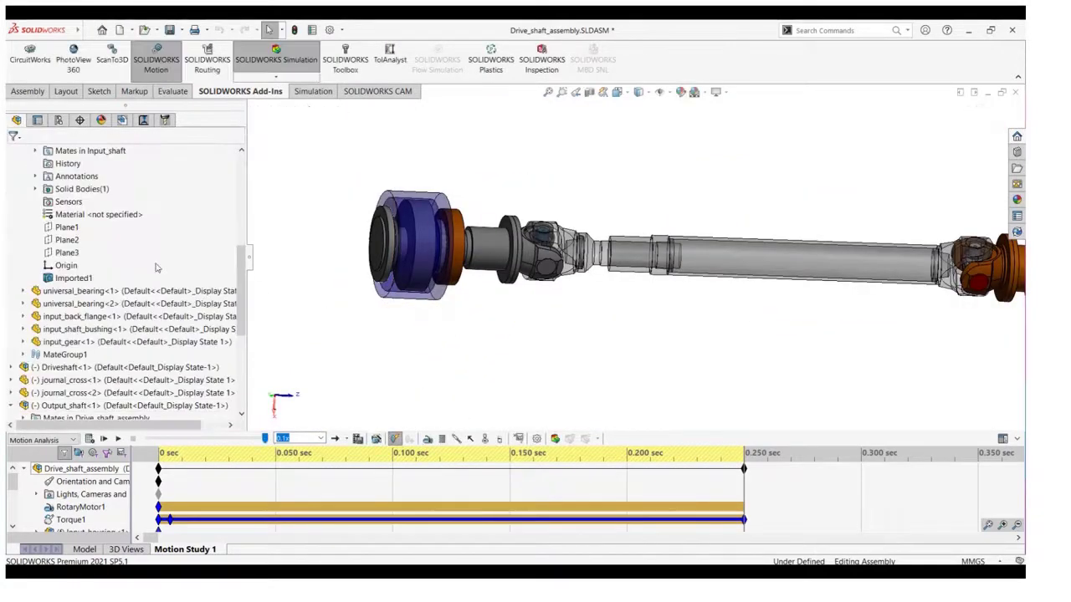
scroll(497, 359, "up", 3)
scroll(563, 349, "down", 3)
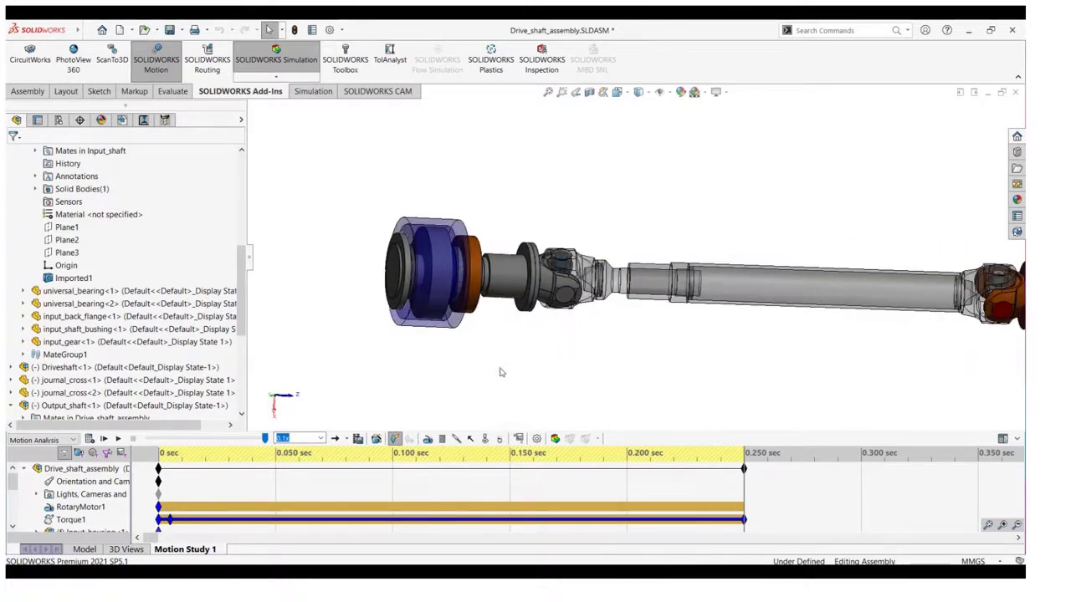
Start importing motion loads from Motion Study 1 and add journal_cross-1 as the selected component.
left_click(88, 30)
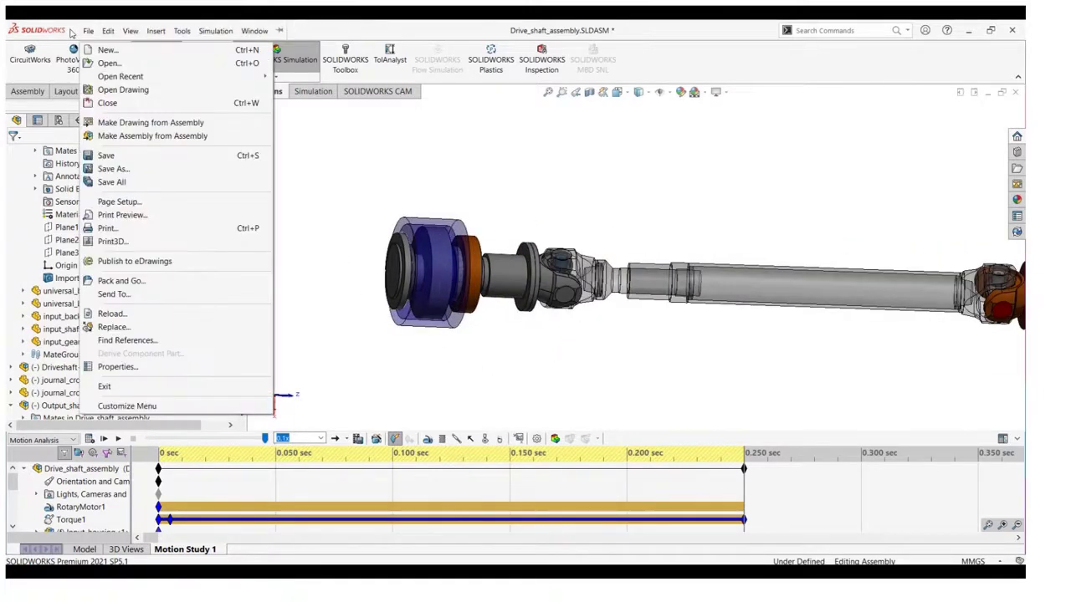
left_click(87, 30)
left_click(215, 30)
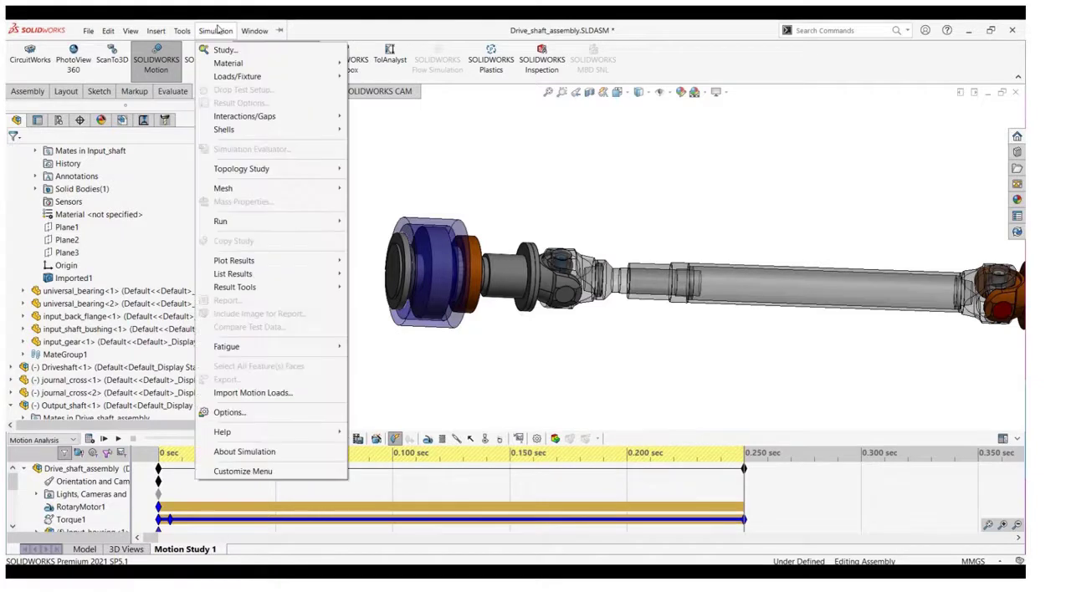
left_click(253, 394)
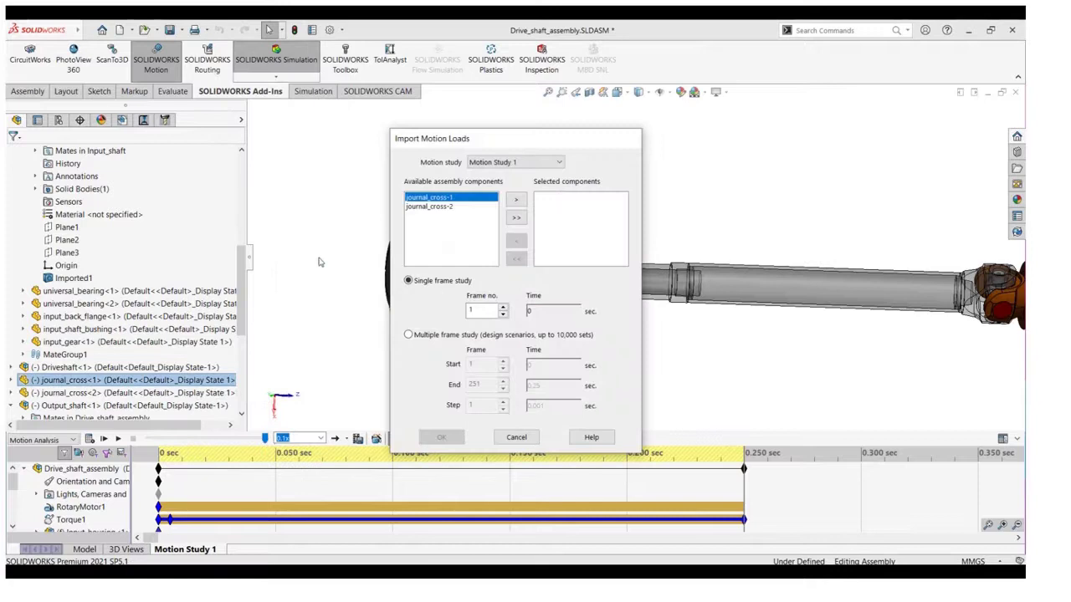
left_click(492, 162)
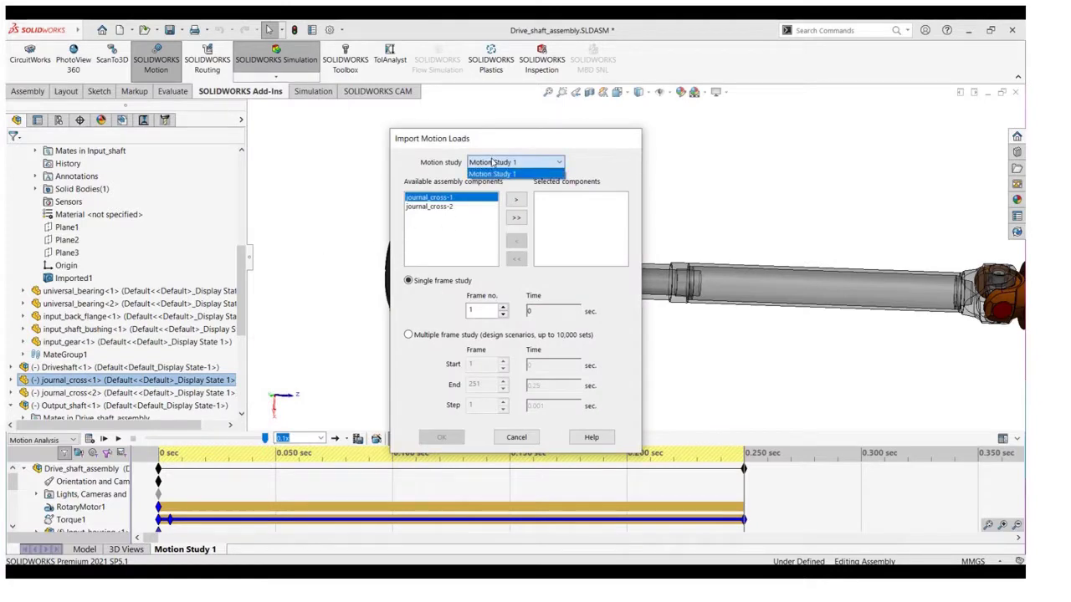
left_click(492, 174)
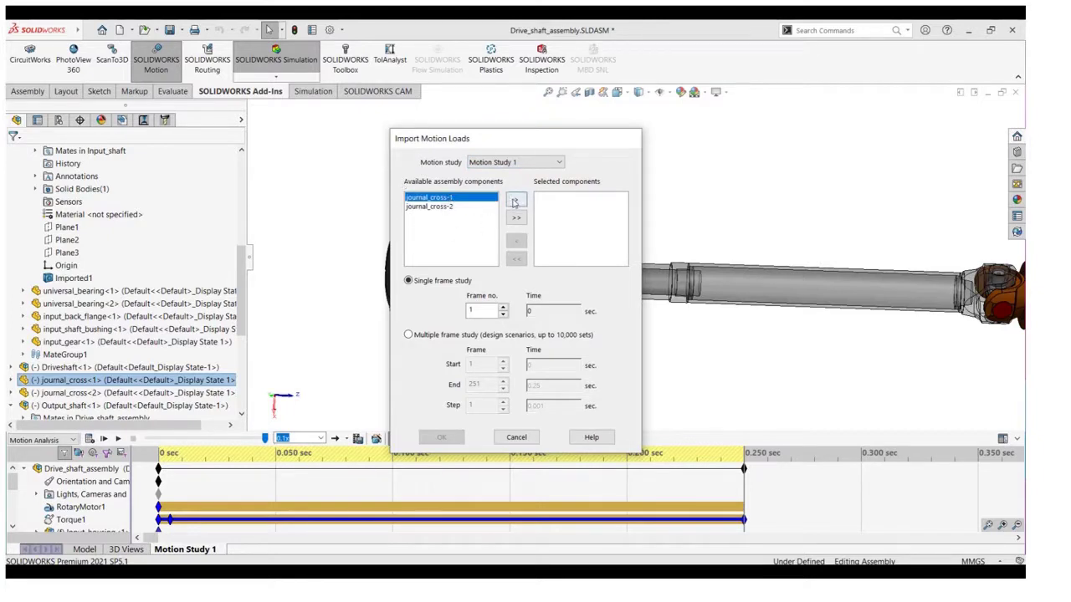
left_click(514, 202)
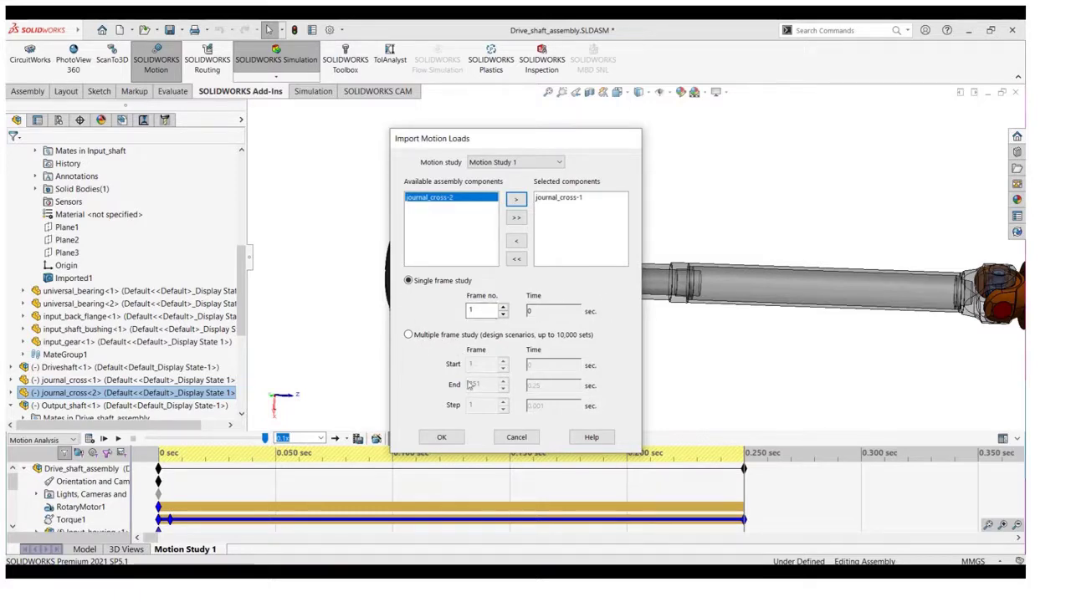
Set up a multiple frame study from frame 101 to 141 with a step of 2, and import the motion loads.
left_click(434, 337)
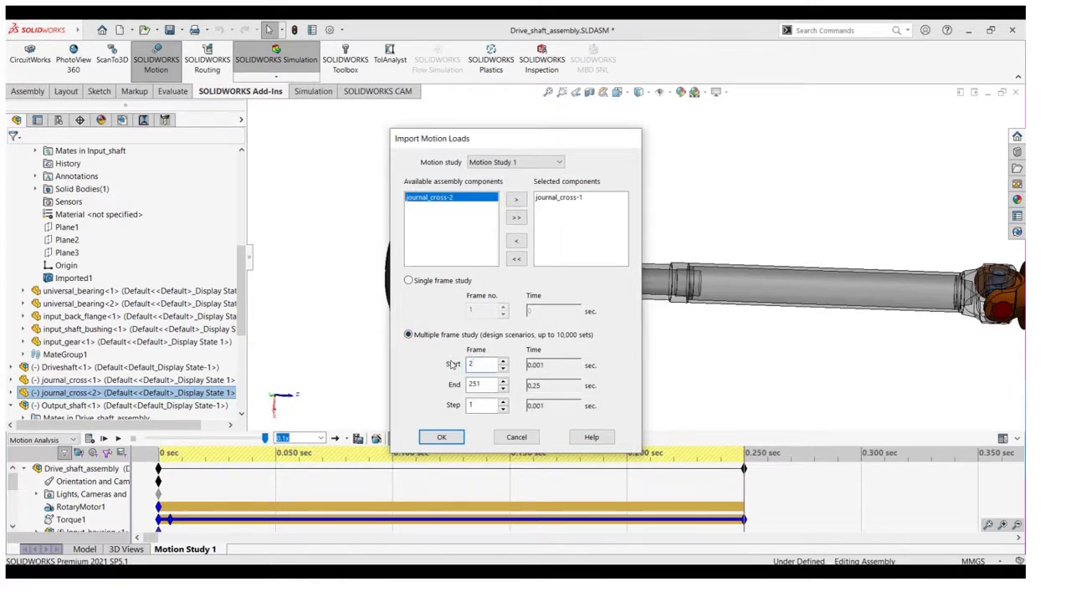
type("150")
key("Tab")
key("shift+Tab")
type("100")
key("Tab")
left_click(502, 361)
left_click(503, 381)
left_click(485, 409)
type("2")
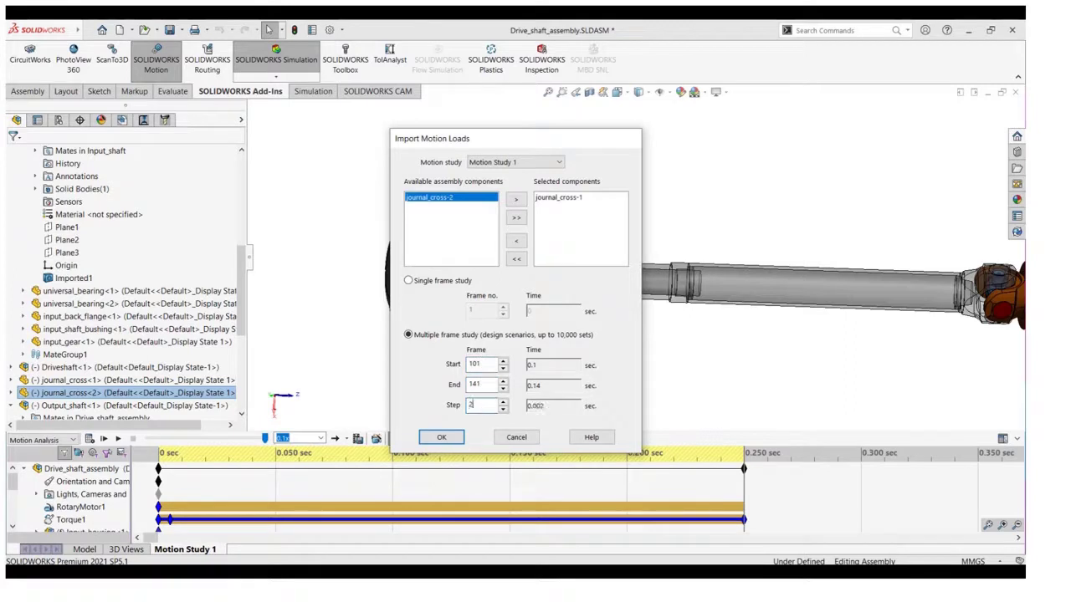
left_click(443, 438)
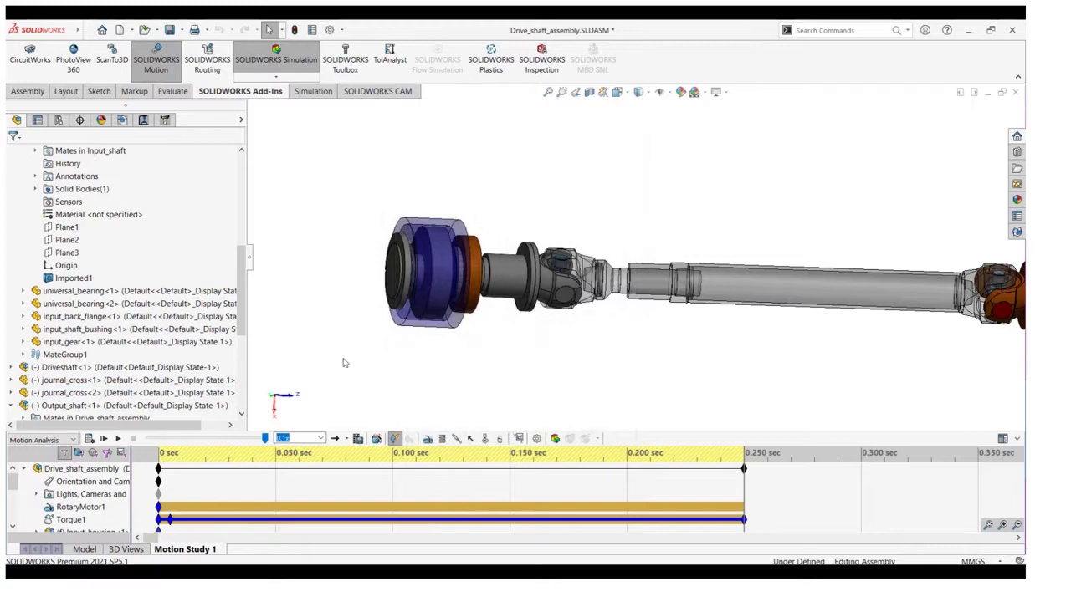
Open the journal_cross<1> part in its own window and activate its CM1-ALT-Frames-101-141-2 simulation study.
scroll(167, 334, "up", 6)
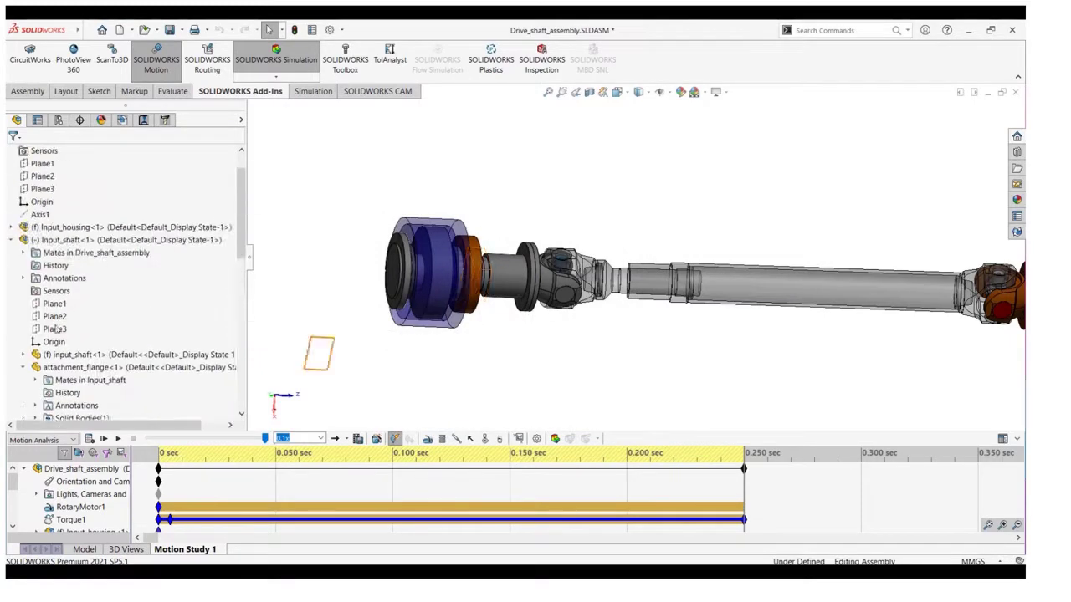
left_click(11, 239)
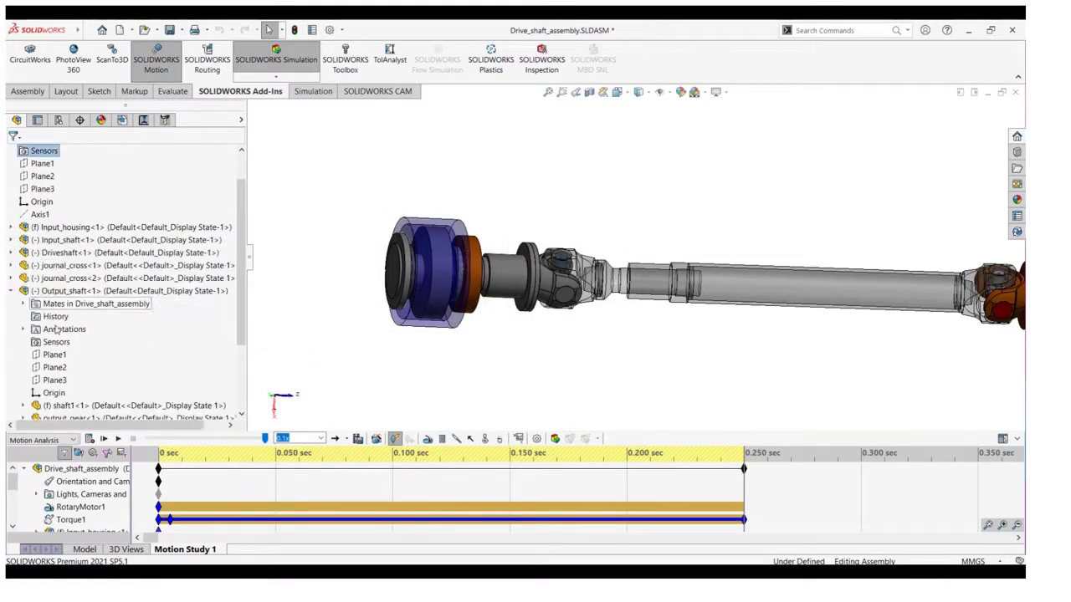
left_click(12, 295)
right_click(50, 303)
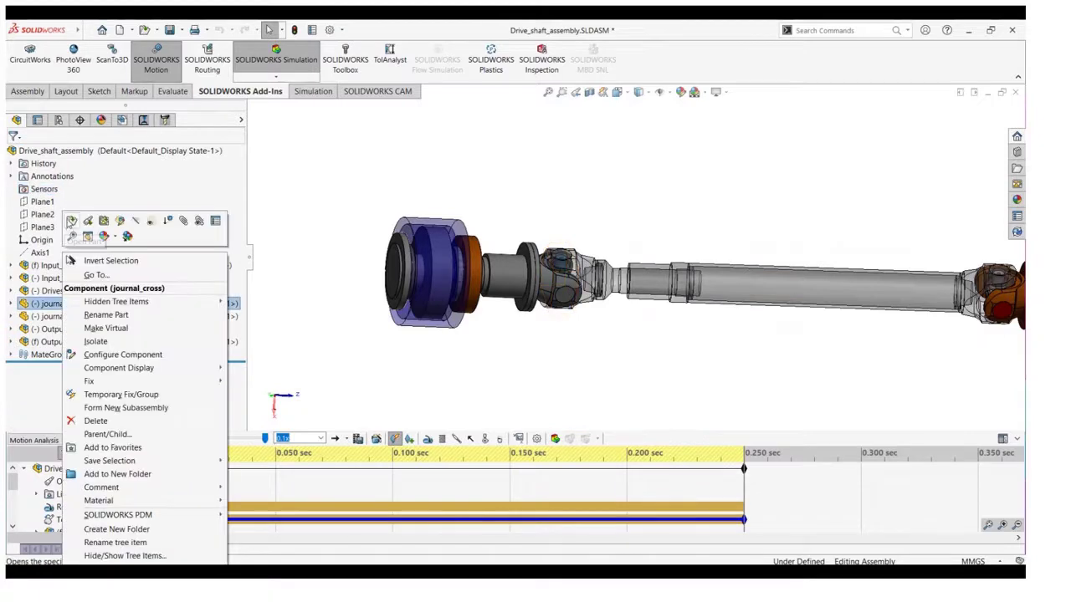
left_click(352, 259)
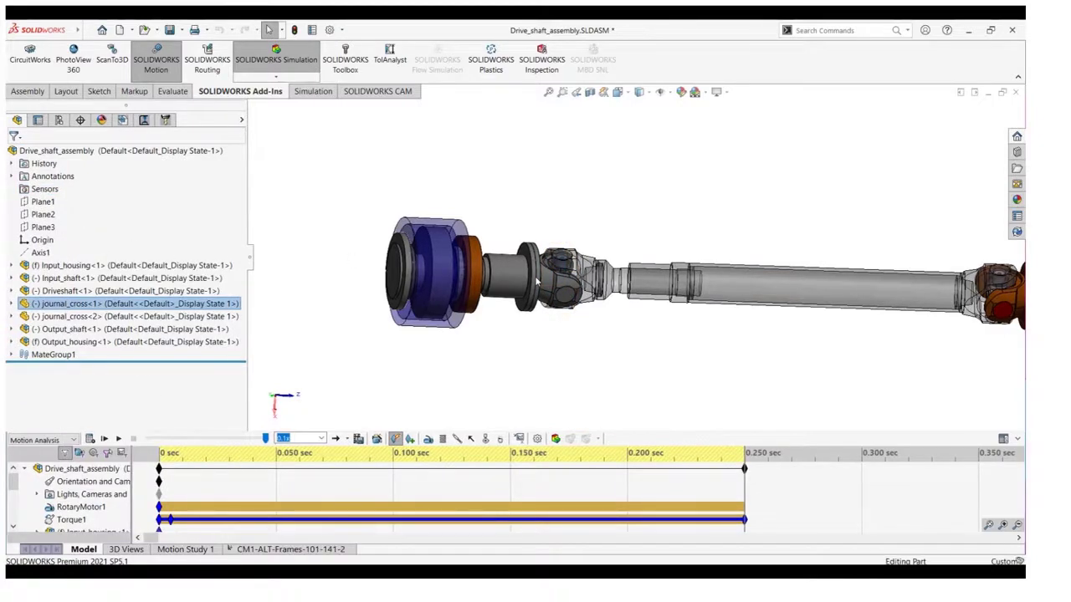
key("ctrl+Tab")
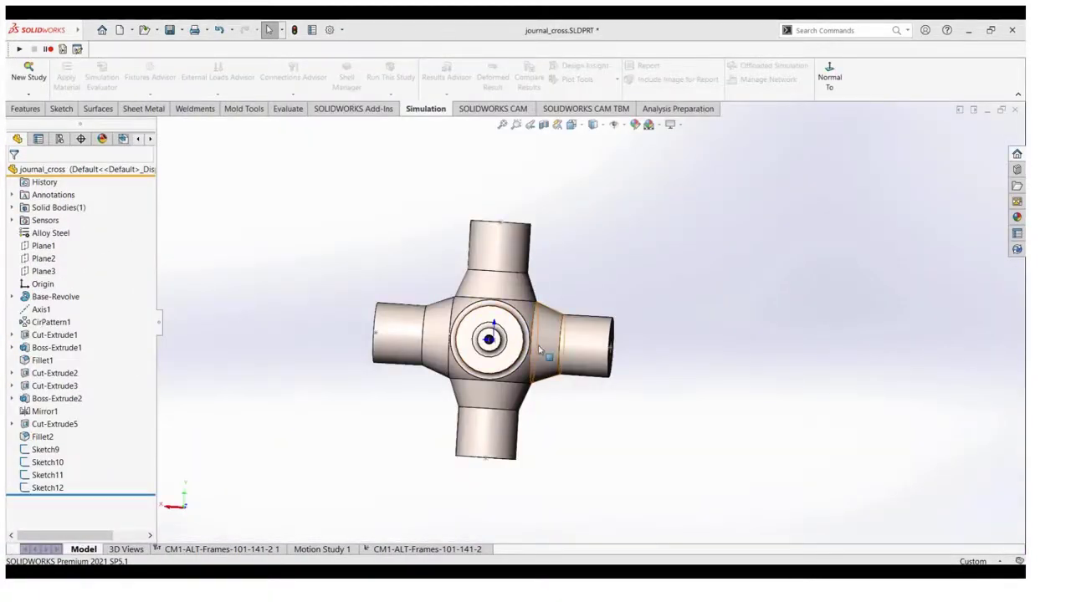
middle_click_drag(539, 349, 337, 339)
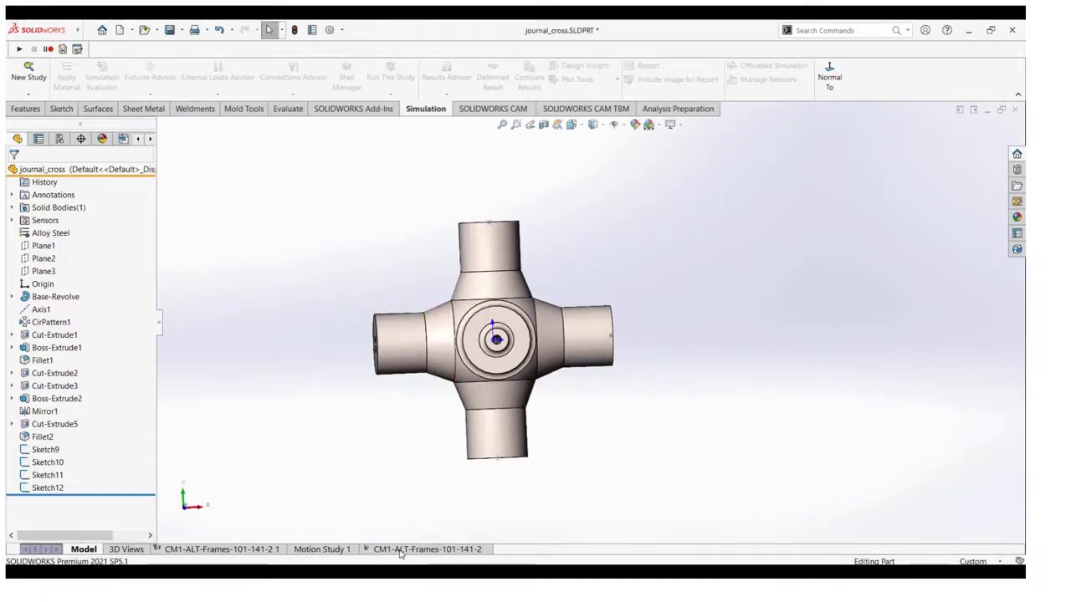
left_click(401, 552)
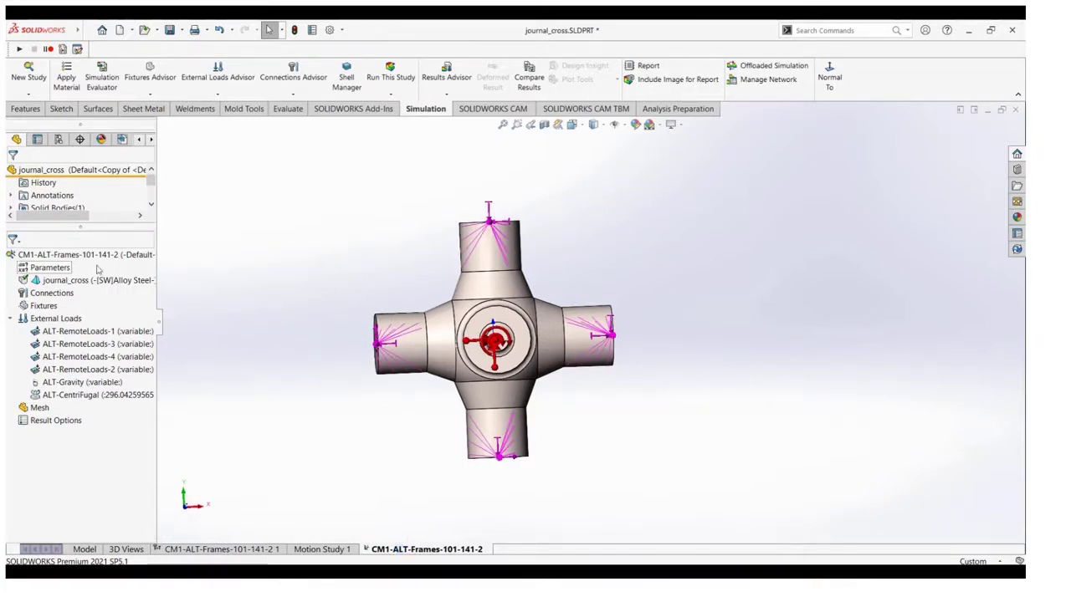
Examine the imported remote loads, gravity and centrifugal load in the study and where they act on the journal cross.
left_click(53, 332)
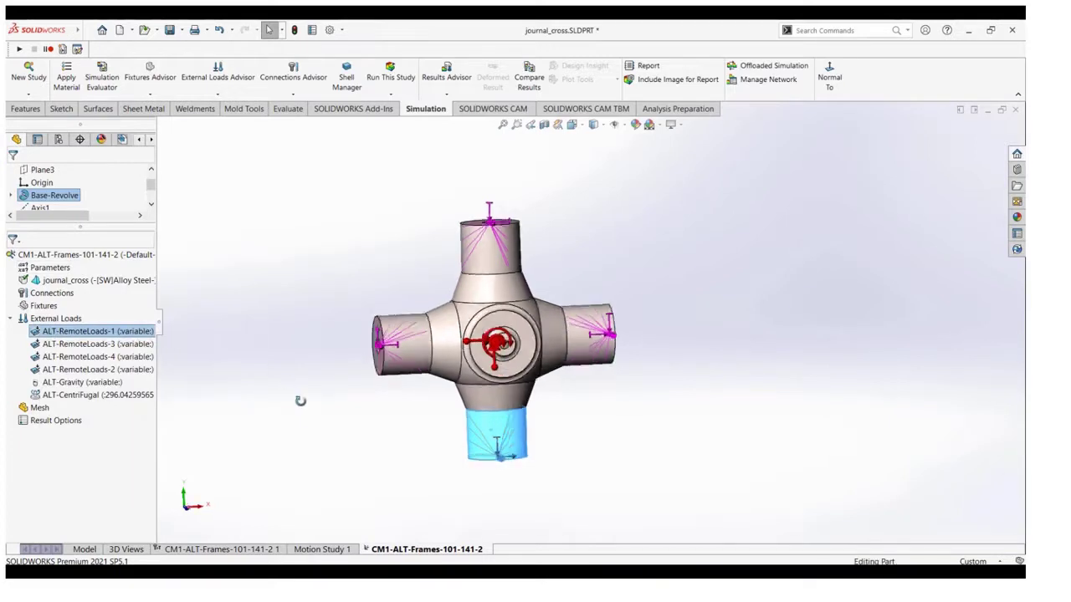
middle_click_drag(300, 401, 326, 432)
left_click(318, 430)
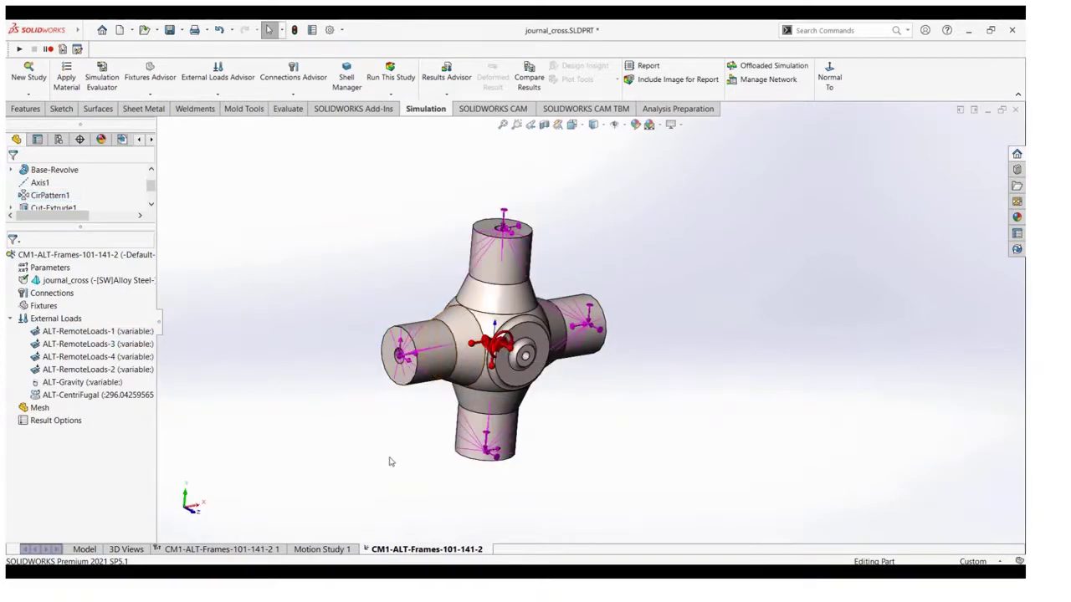
left_click(86, 344)
left_click(83, 357)
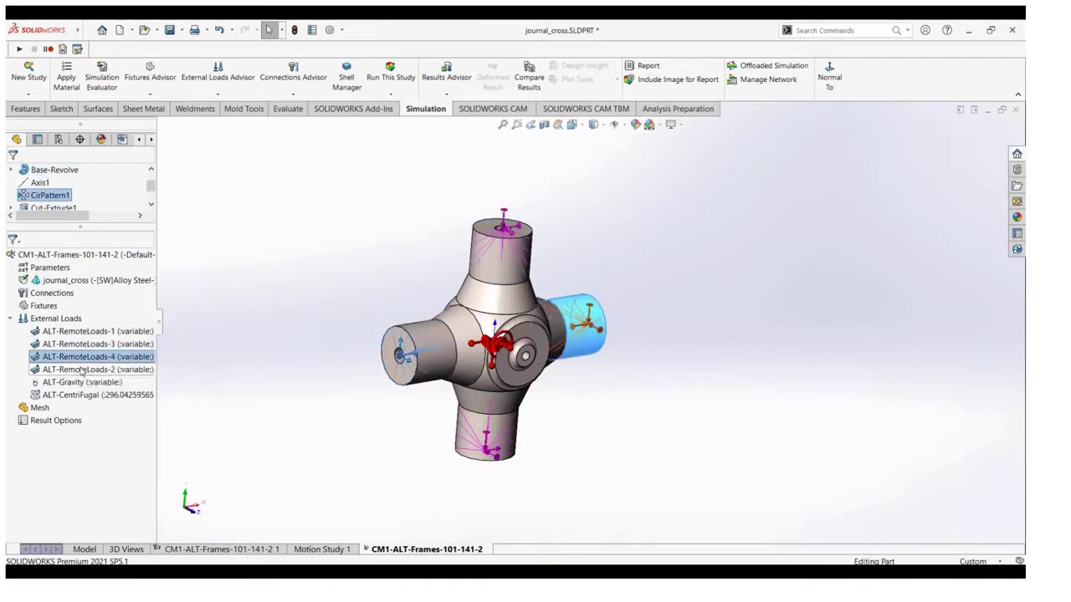
left_click(73, 382)
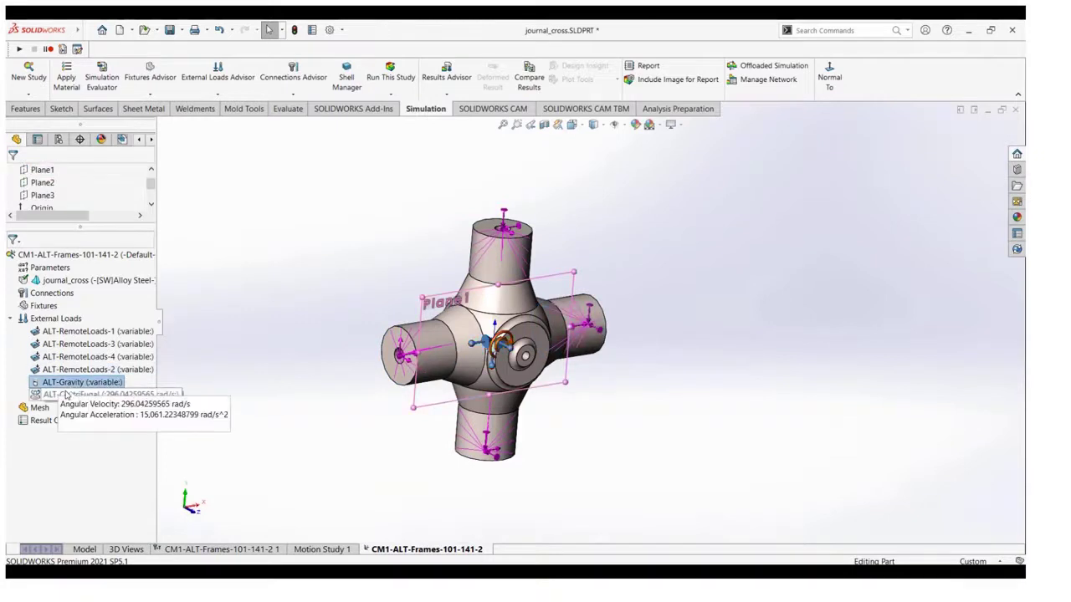
left_click(66, 394)
left_click(261, 372)
scroll(610, 361, "down", 2)
middle_click_drag(610, 360, 585, 367)
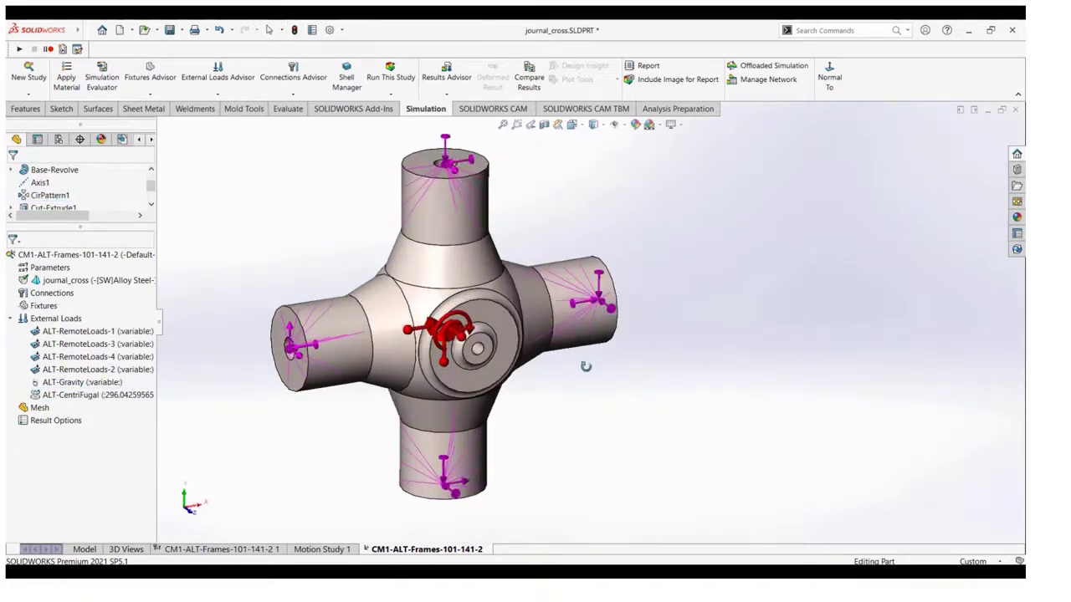
scroll(595, 406, "up", 3)
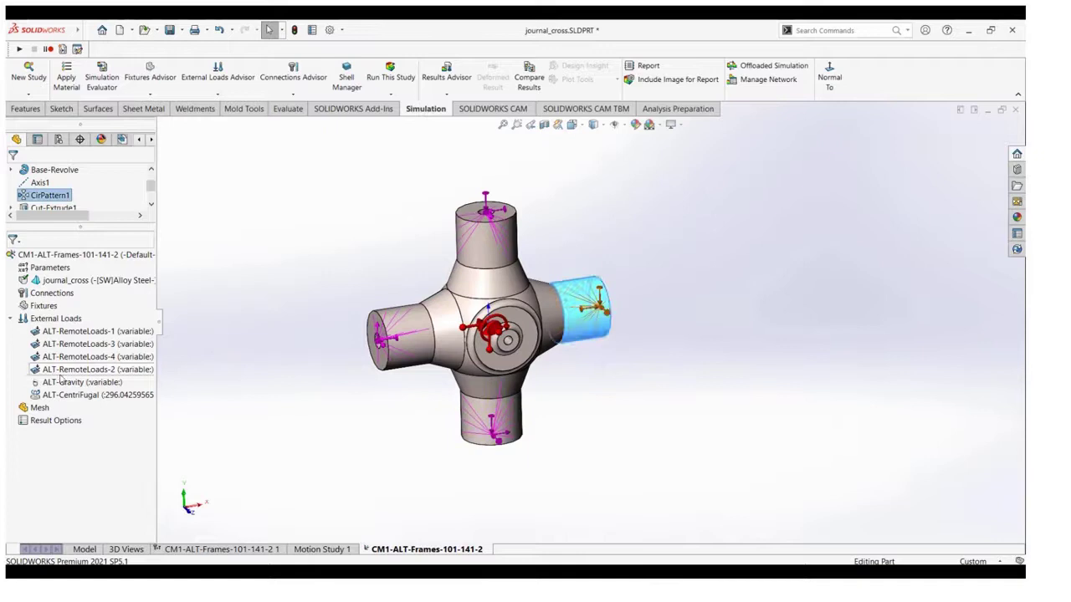
mouse_move(28, 347)
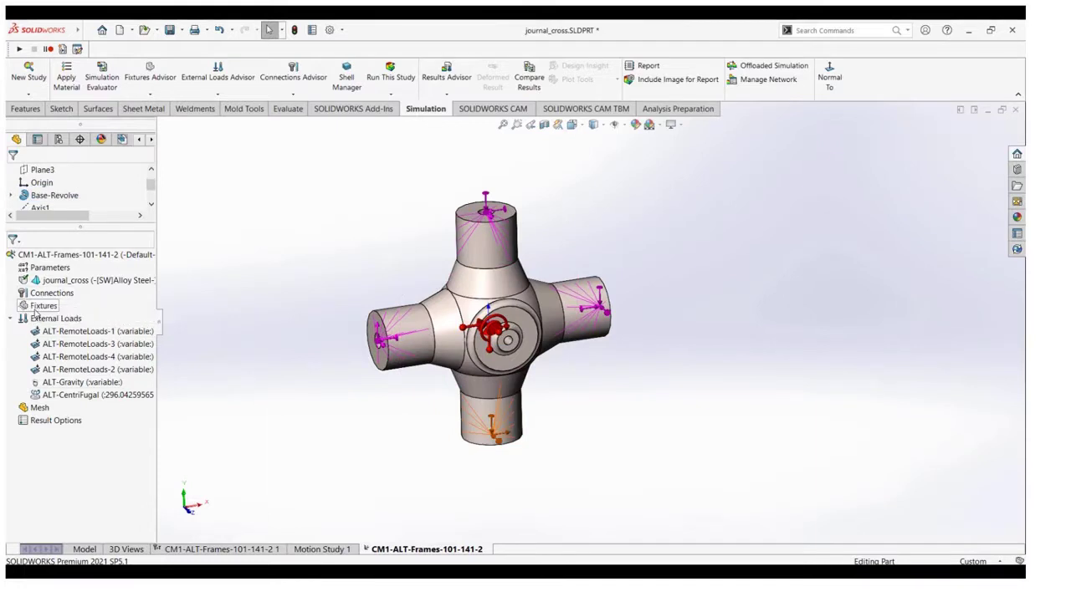
Mesh the journal cross with a standard mesh at the default density and run the static study.
right_click(42, 410)
left_click(82, 244)
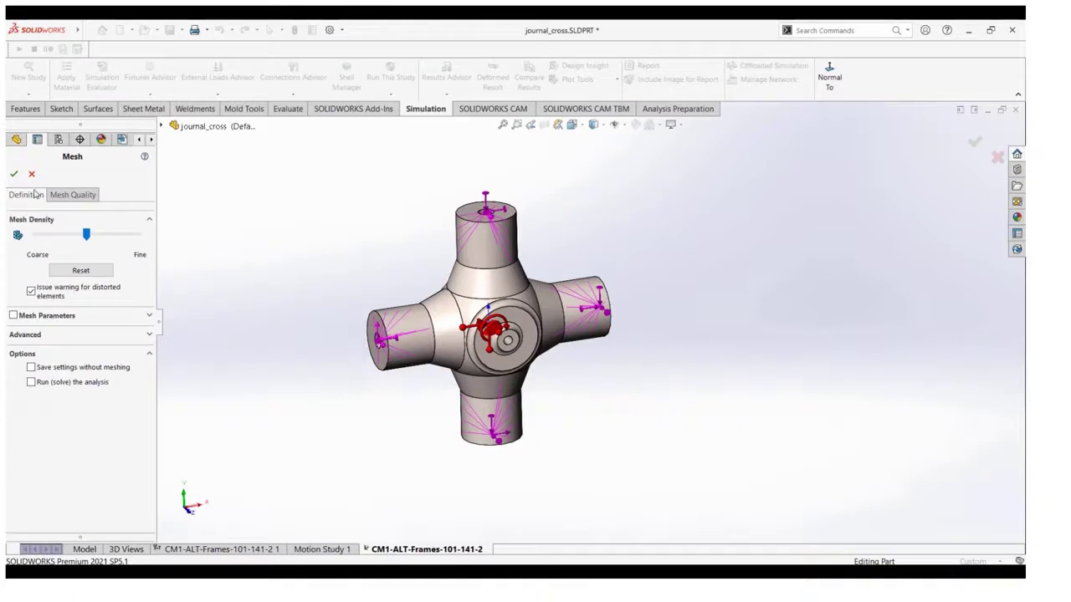
left_click(149, 316)
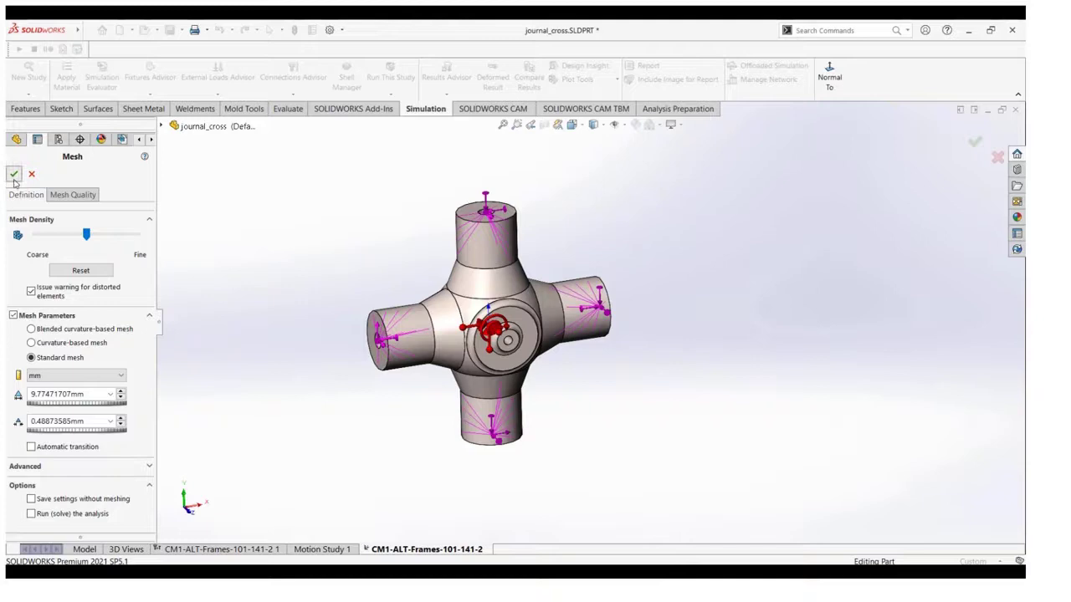
left_click(14, 174)
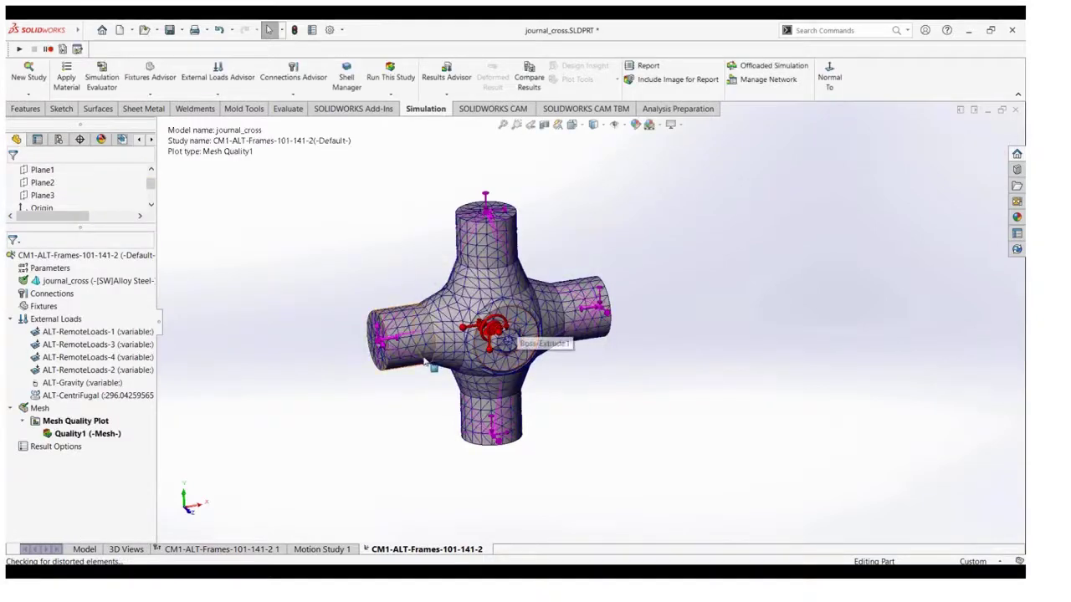
middle_click_drag(514, 341, 436, 366)
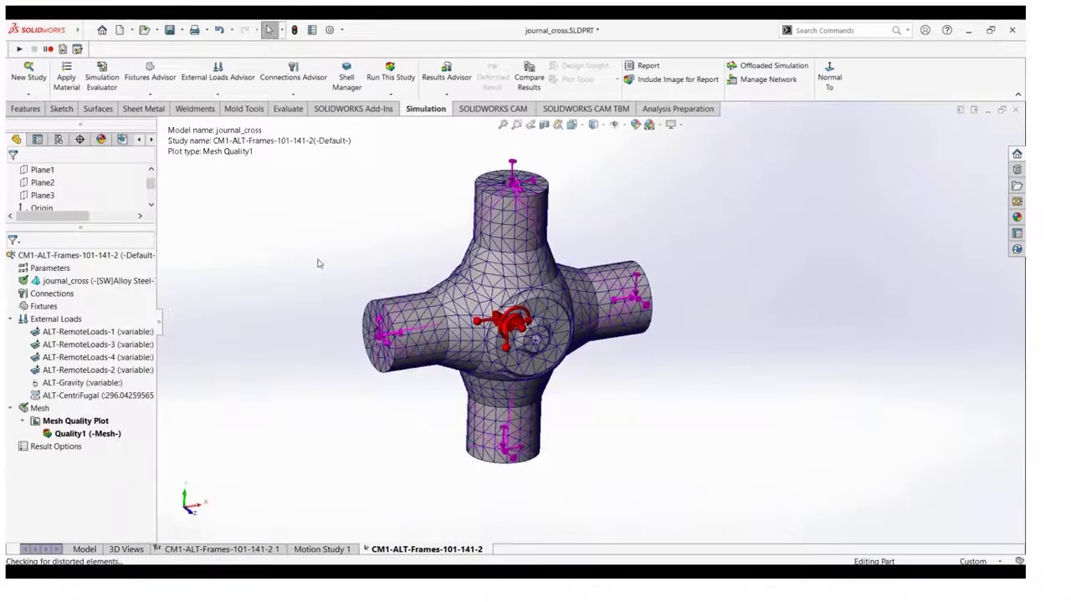
left_click(388, 87)
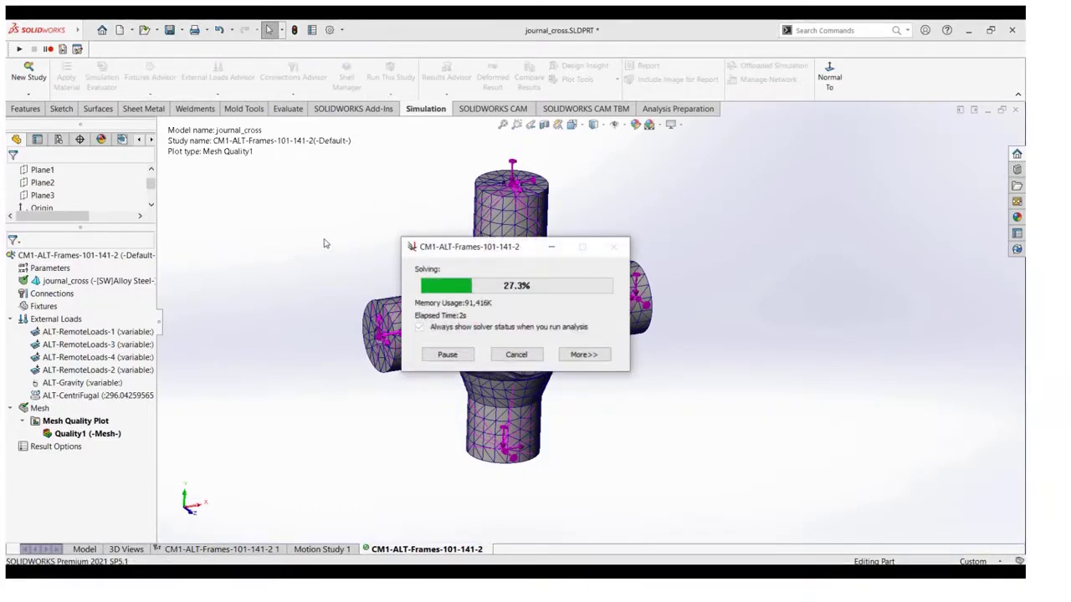
Inspect the resultant displacement plot and the von Mises stress plot on the deformed journal cross from several angles.
middle_click_drag(445, 398, 215, 370)
right_click(60, 488)
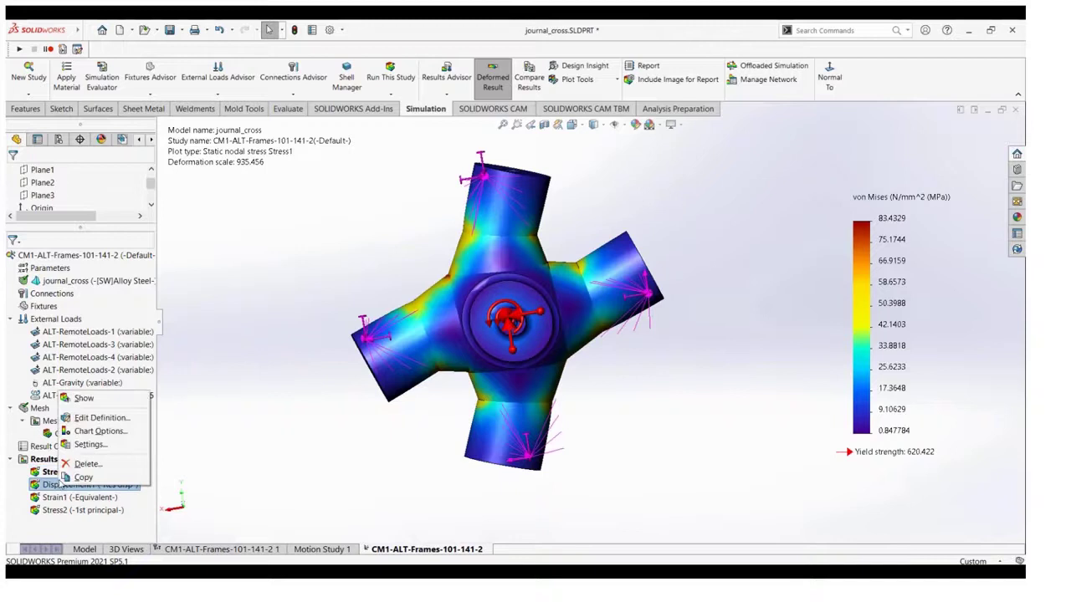
left_click(77, 400)
middle_click_drag(309, 407, 414, 449)
right_click(88, 473)
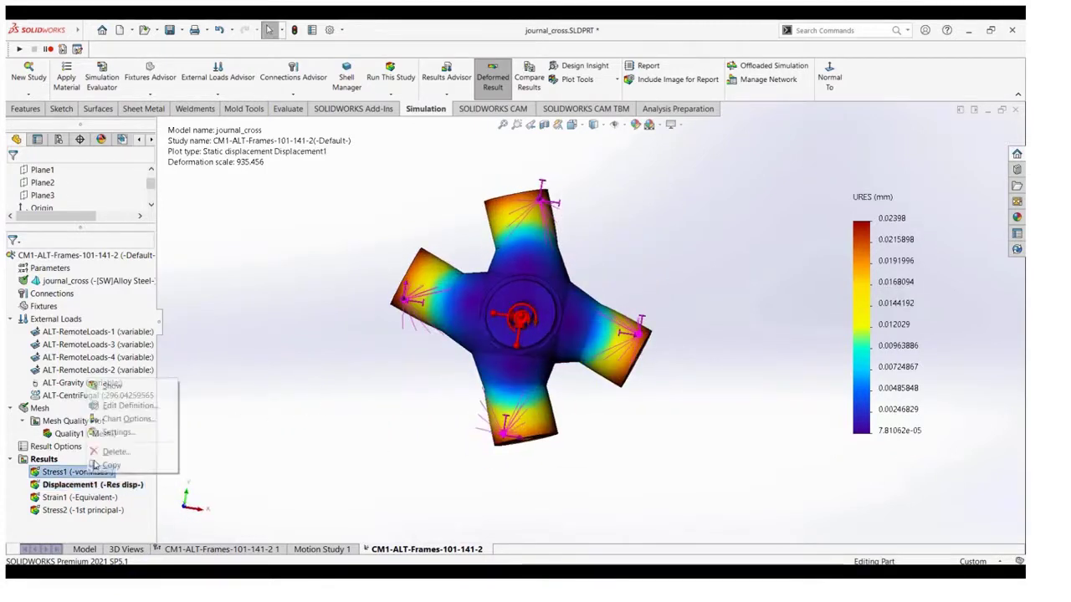
left_click(102, 382)
middle_click_drag(309, 429, 490, 428)
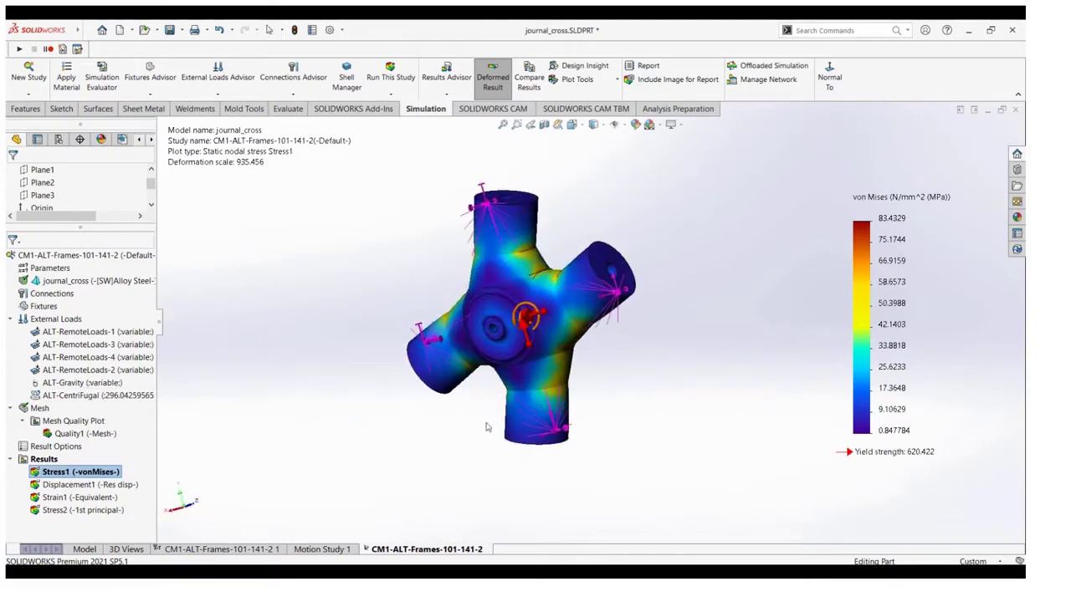
Open the CM1-ALT-Frames-101-141-2 1 design study and review its scenarios, load variables and monitored result constraints.
left_click(200, 551)
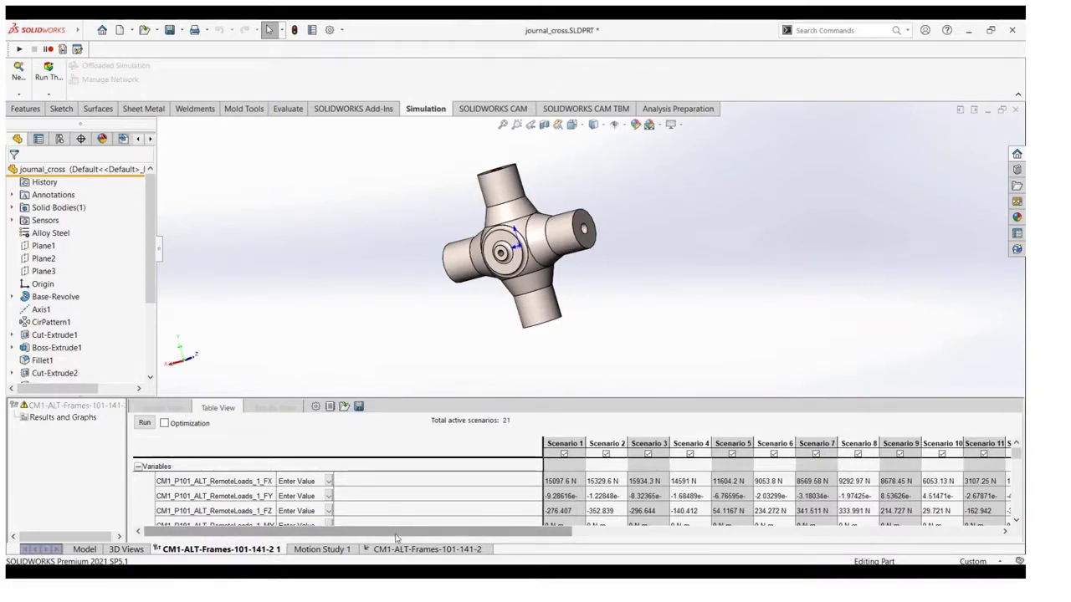
left_click_drag(397, 538, 498, 546)
scroll(222, 483, "down", 5)
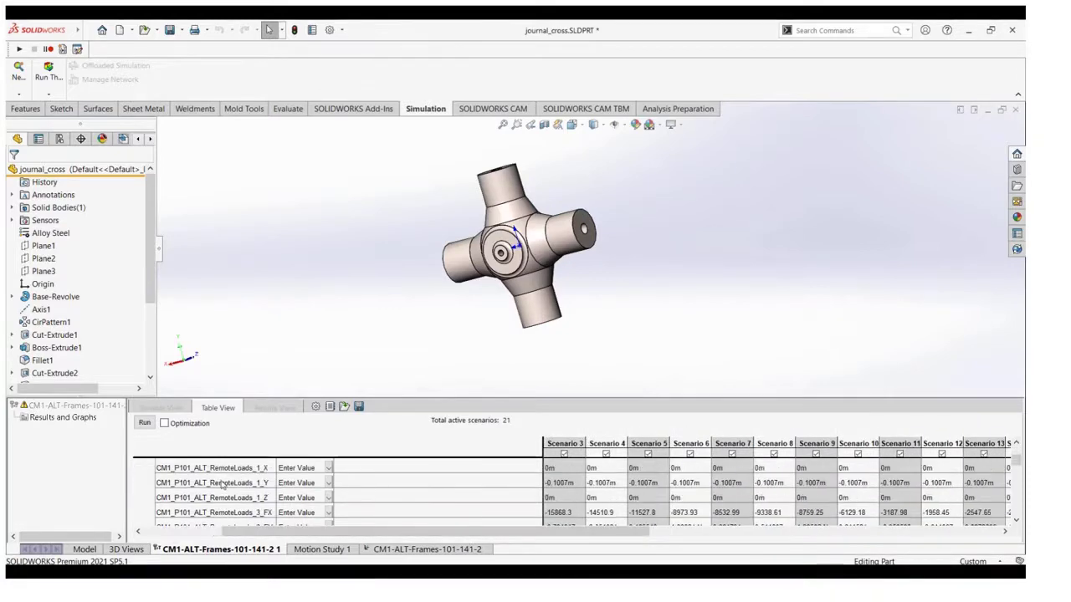
scroll(228, 484, "down", 6)
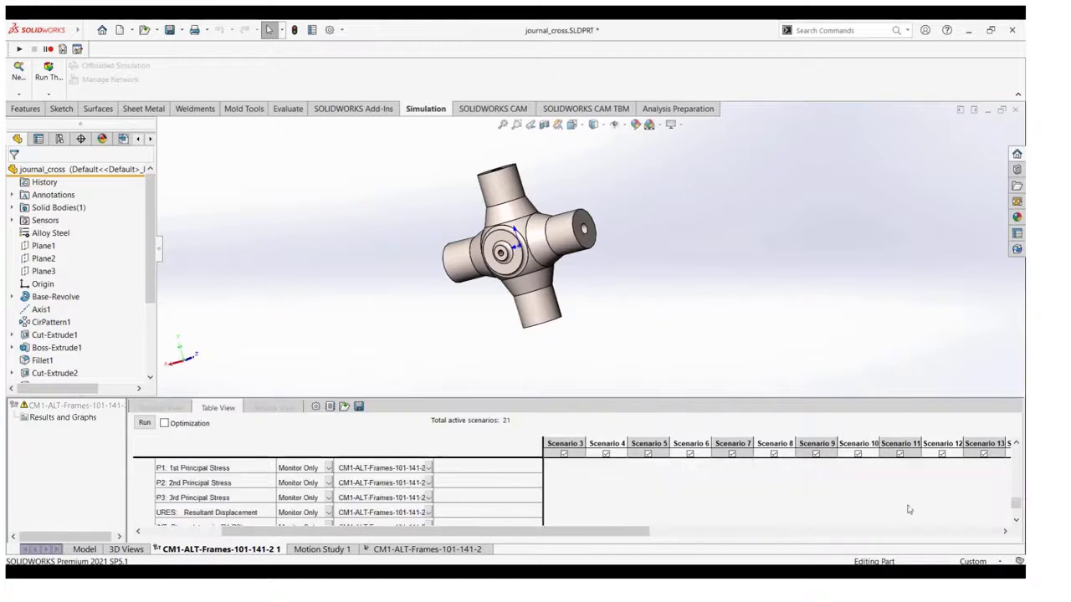
left_click_drag(1019, 509, 1018, 518)
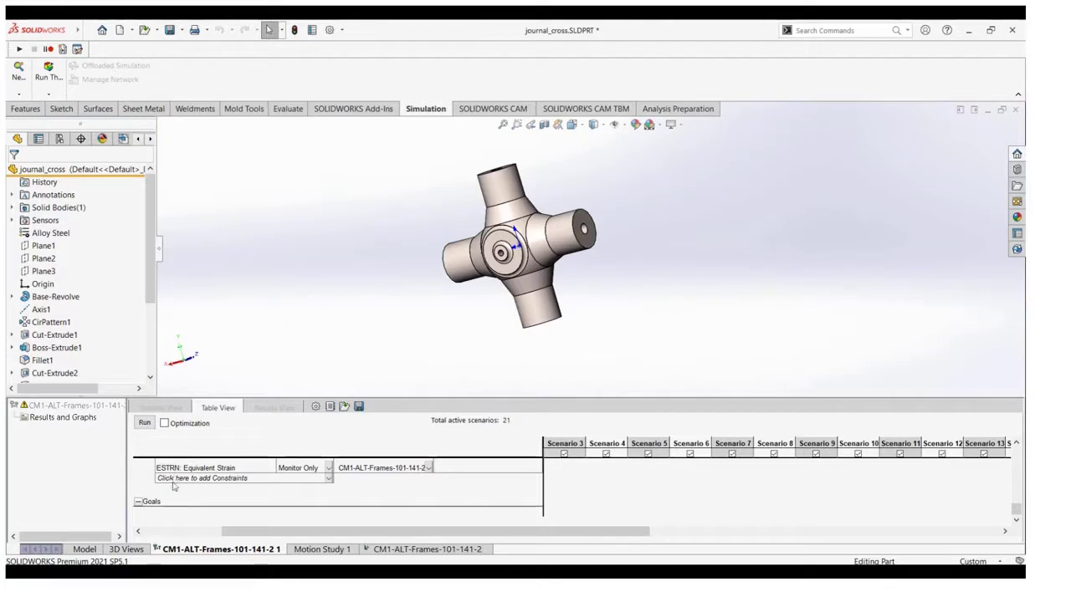
Return to Motion Study 1 of Drive_shaft_assembly and bring the whole drive shaft into view.
left_click(427, 549)
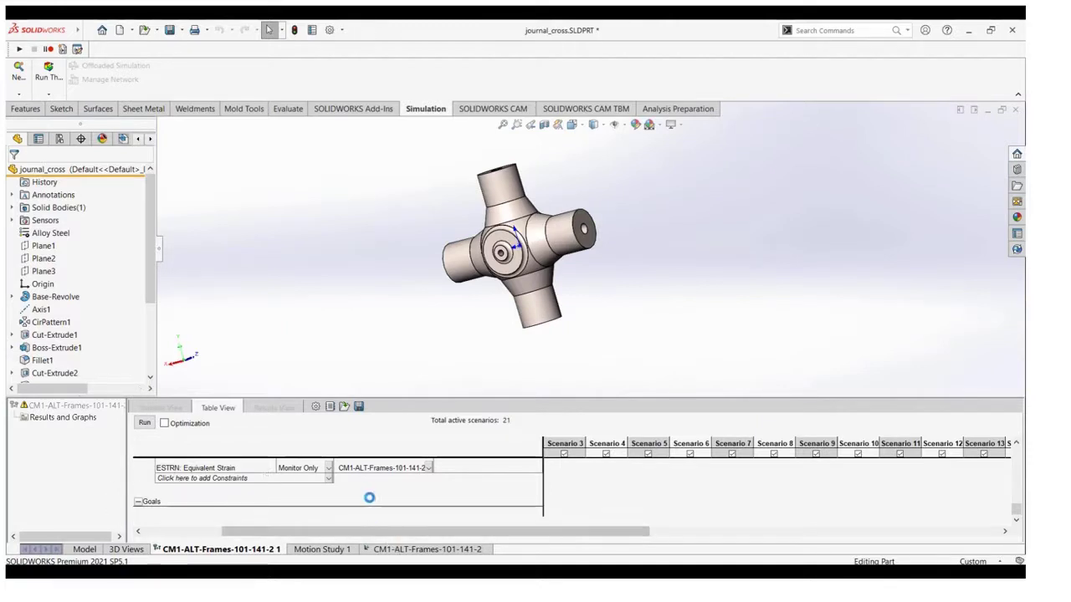
key("ctrl+1")
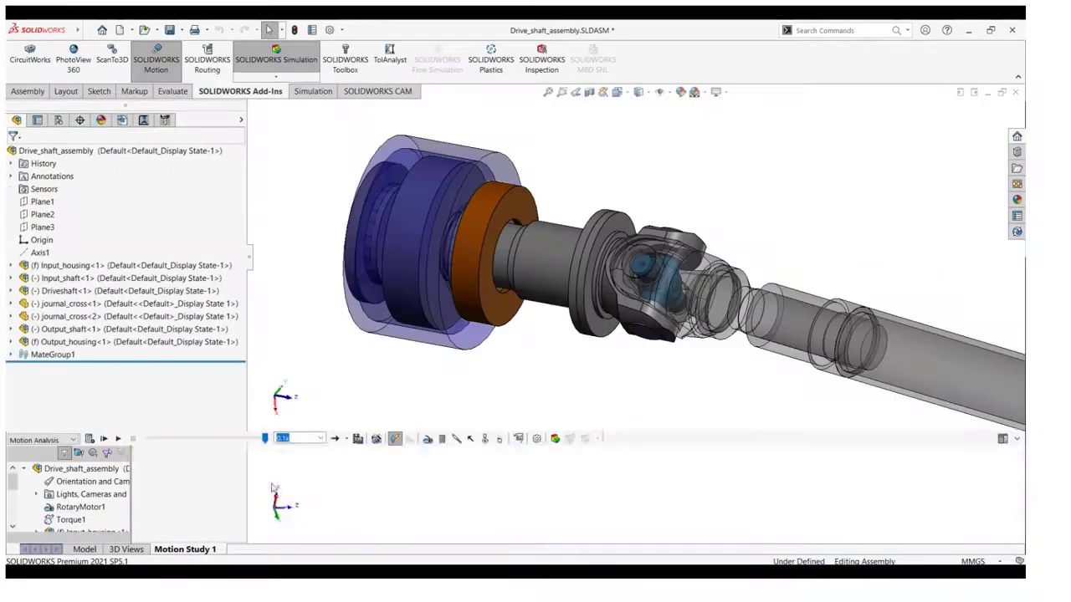
scroll(487, 343, "up", 7)
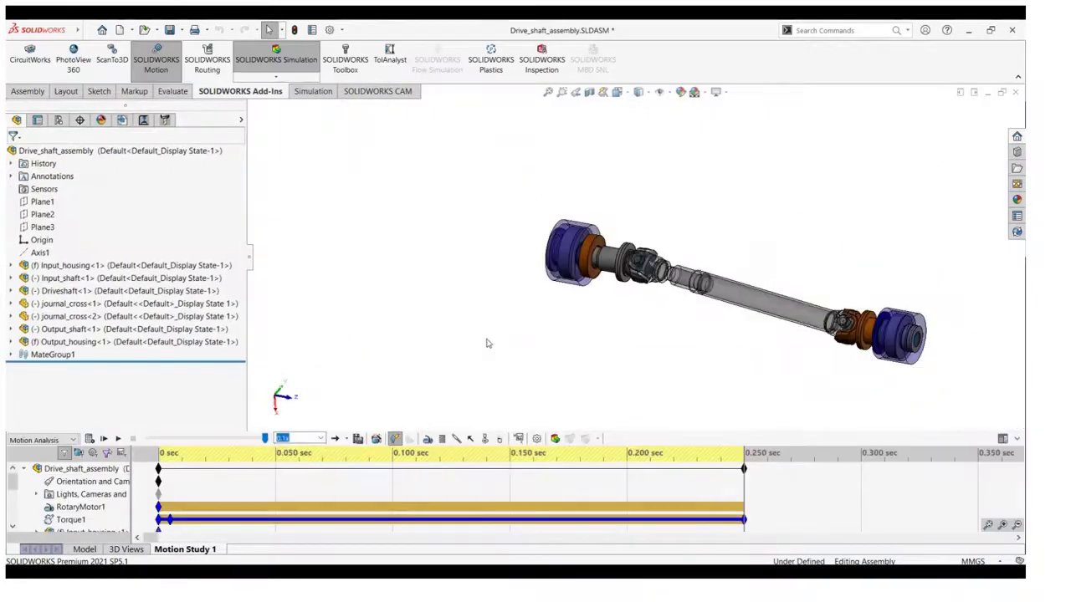
mouse_move(488, 342)
middle_mouse_down()
mouse_move(521, 313)
mouse_move(598, 308)
middle_mouse_up()
scroll(746, 236, "down", 4)
middle_click_drag(733, 287, 681, 376)
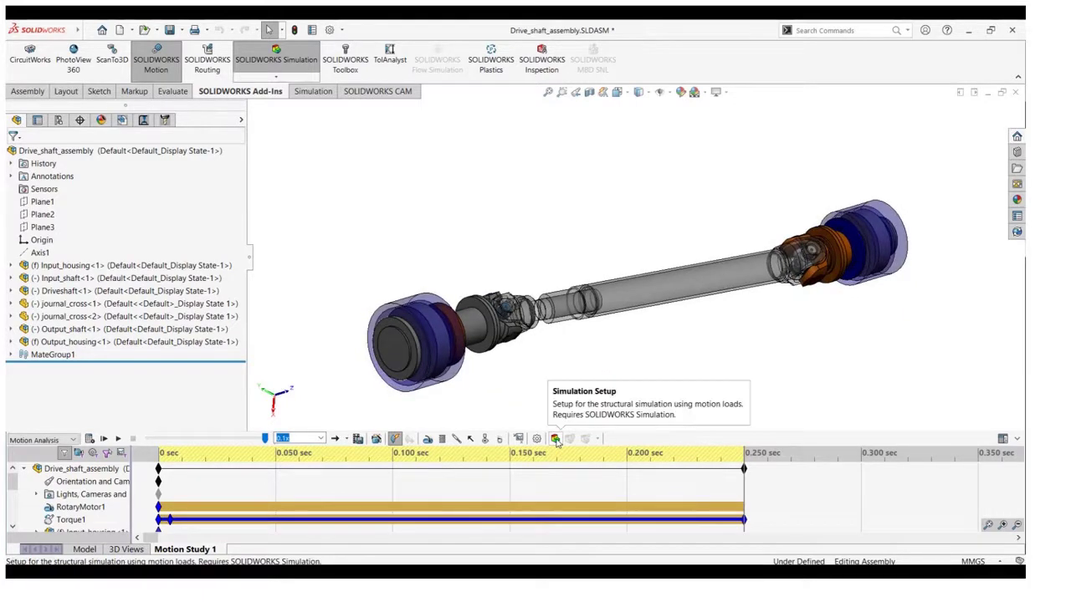
Start a simulation setup in the motion study and select the journal_cross<1> component as the part to analyse.
left_click(556, 439)
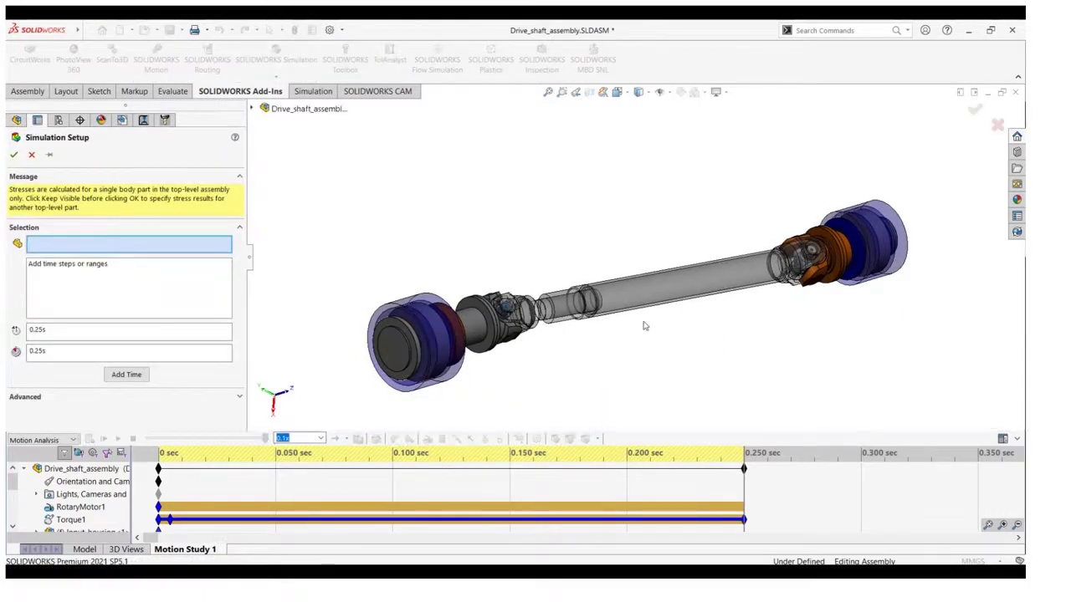
left_click(252, 109)
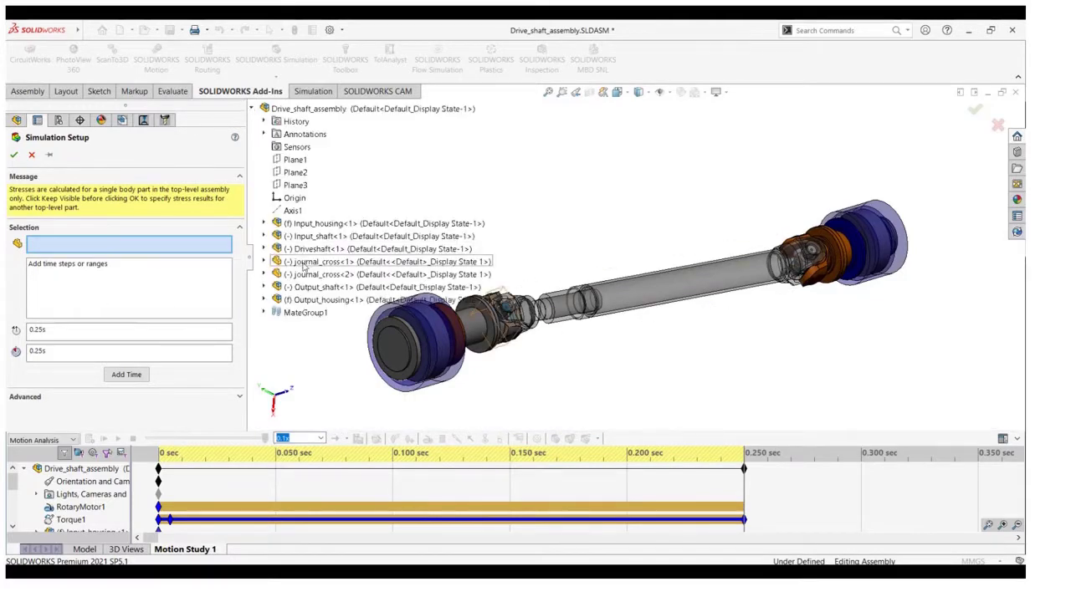
left_click(308, 262)
middle_click_drag(564, 375, 501, 391)
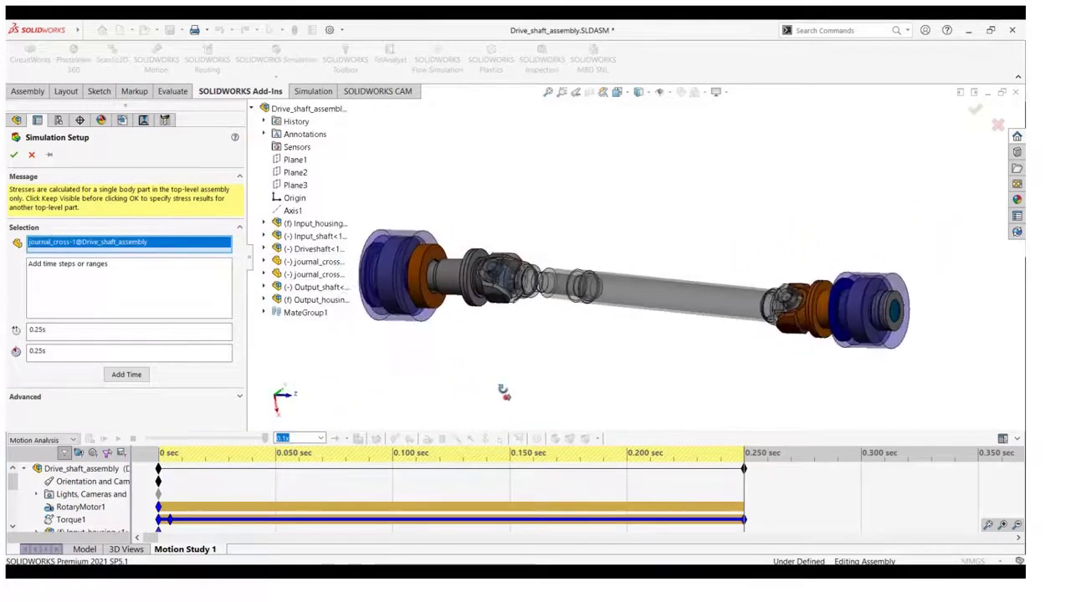
scroll(493, 272, "down", 7)
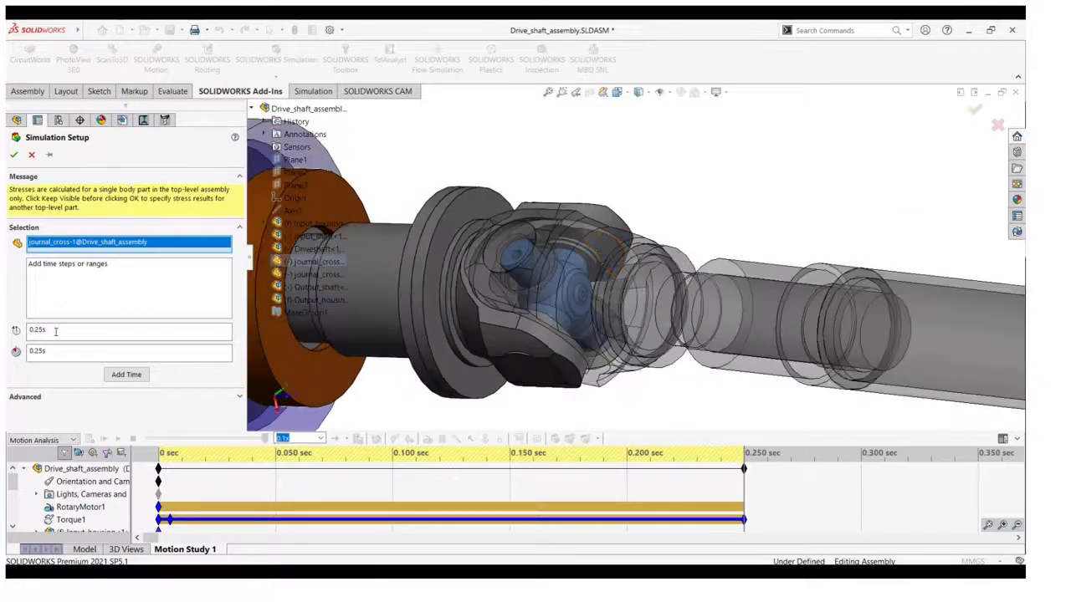
Add a time range from 0.10 s to 0.14 s to the simulation setup.
left_click_drag(54, 332, 7, 325)
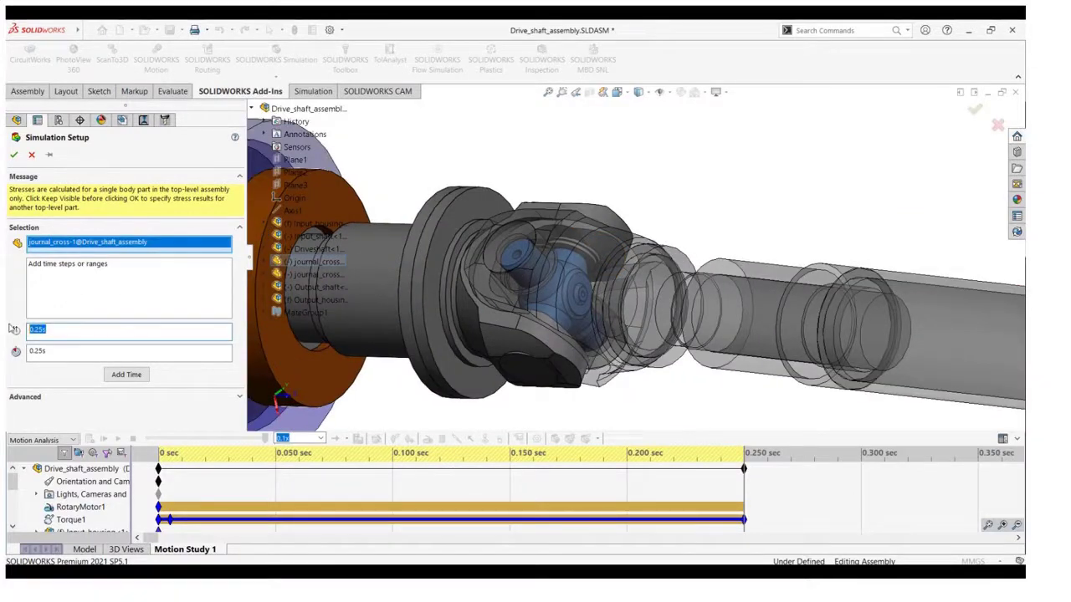
type("0.1")
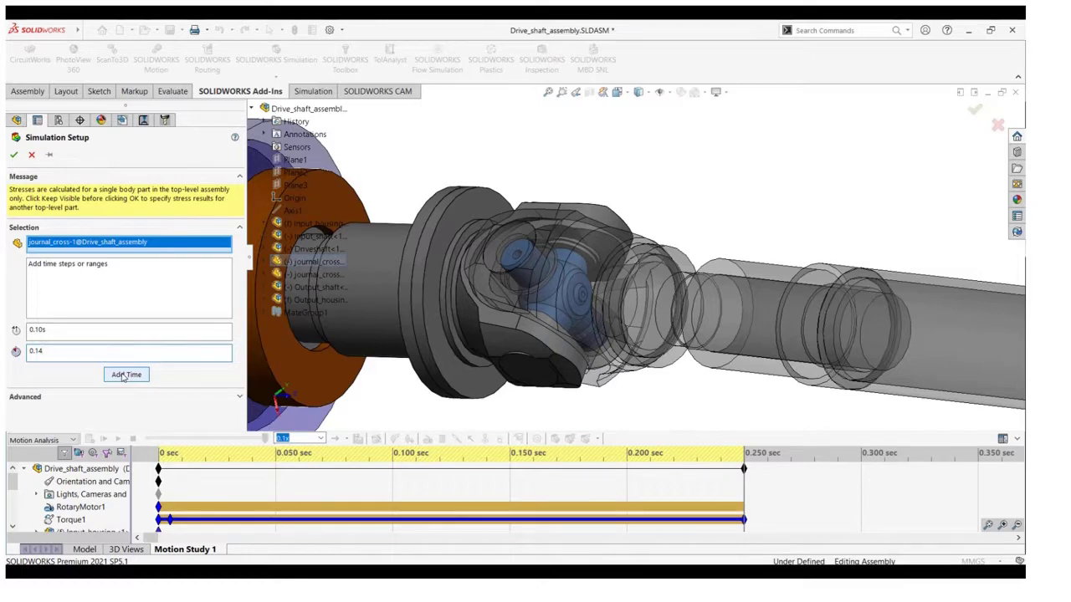
left_click(126, 375)
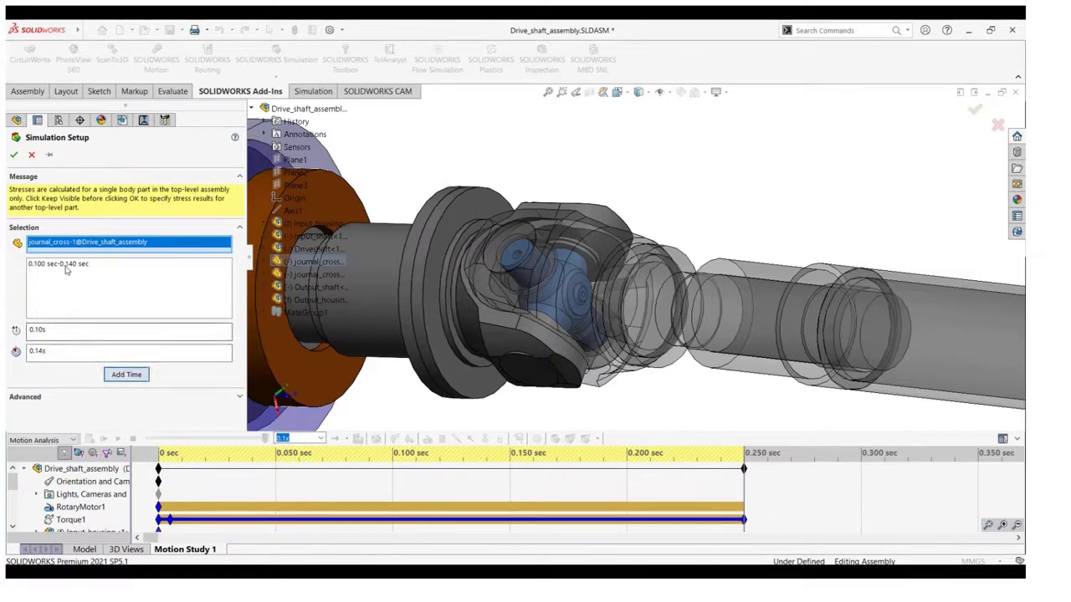
Set the mesh density scale factor to 0.95 in the advanced options and accept the simulation setup.
left_click(240, 397)
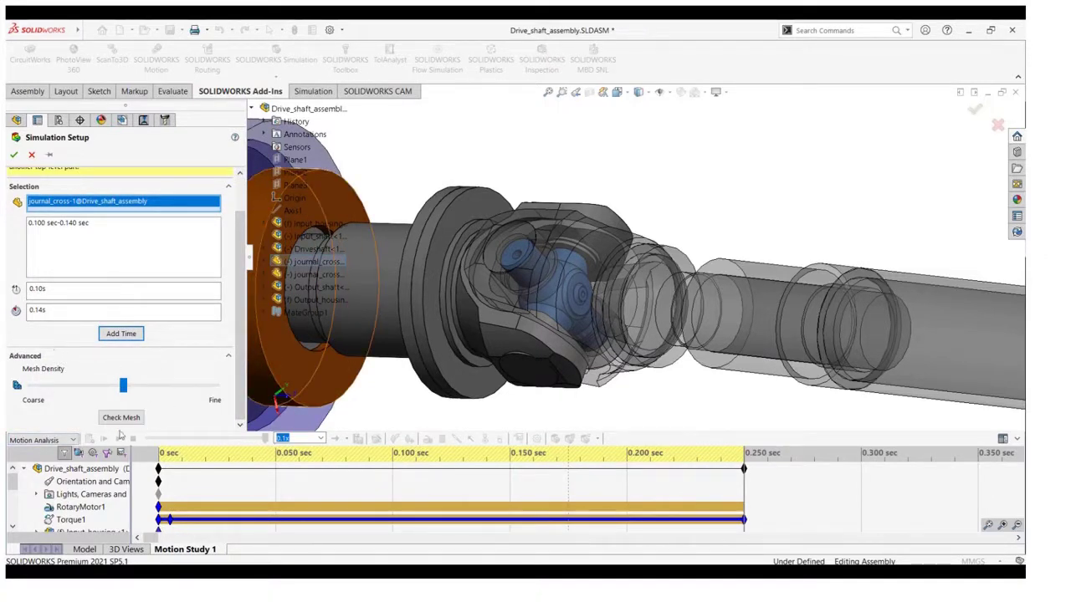
left_click_drag(123, 391, 131, 392)
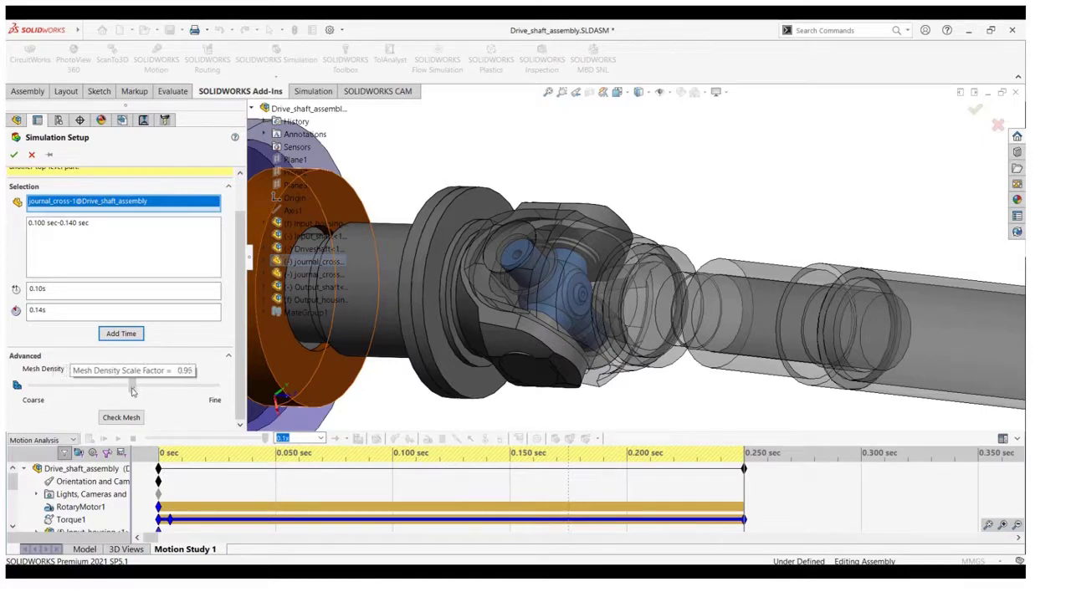
left_click(15, 155)
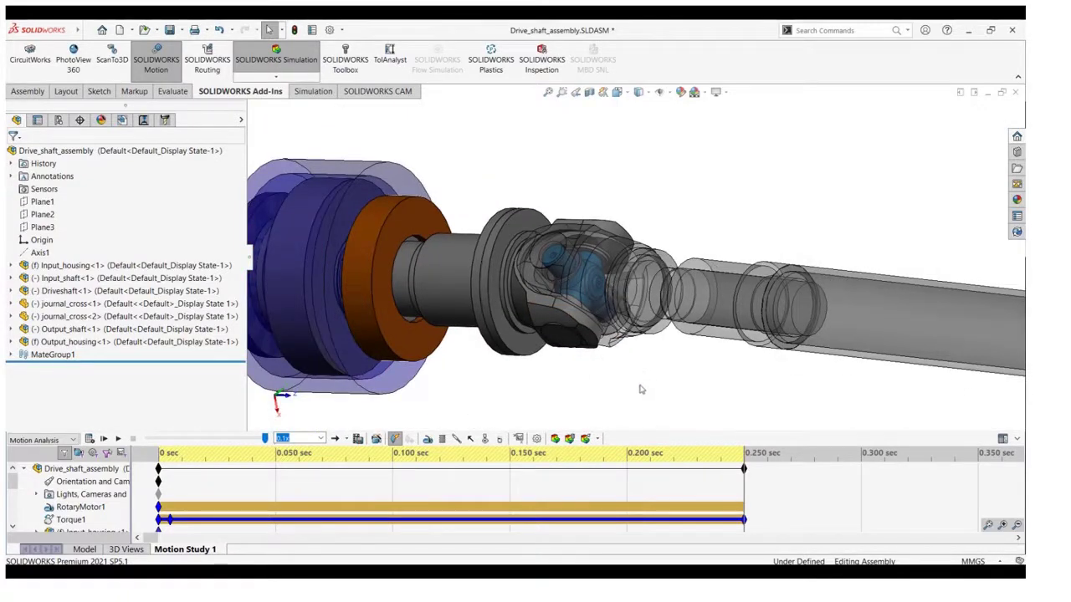
Calculate the simulation results for the journal cross, recalculating the motion study first.
scroll(649, 361, "up", 3)
scroll(675, 290, "down", 2)
scroll(681, 273, "up", 3)
scroll(691, 266, "down", 2)
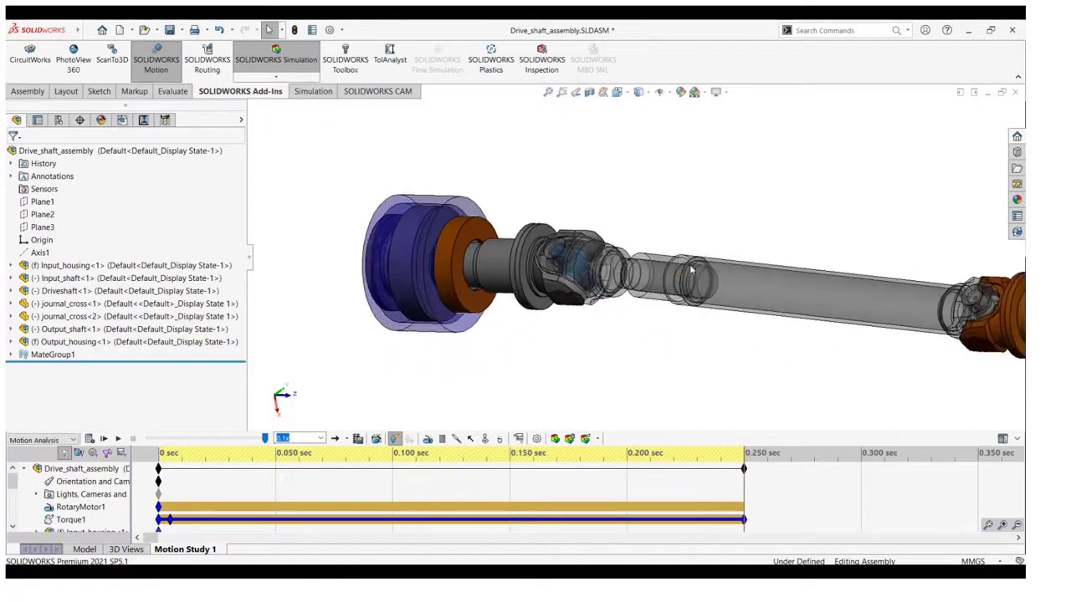
left_click(570, 438)
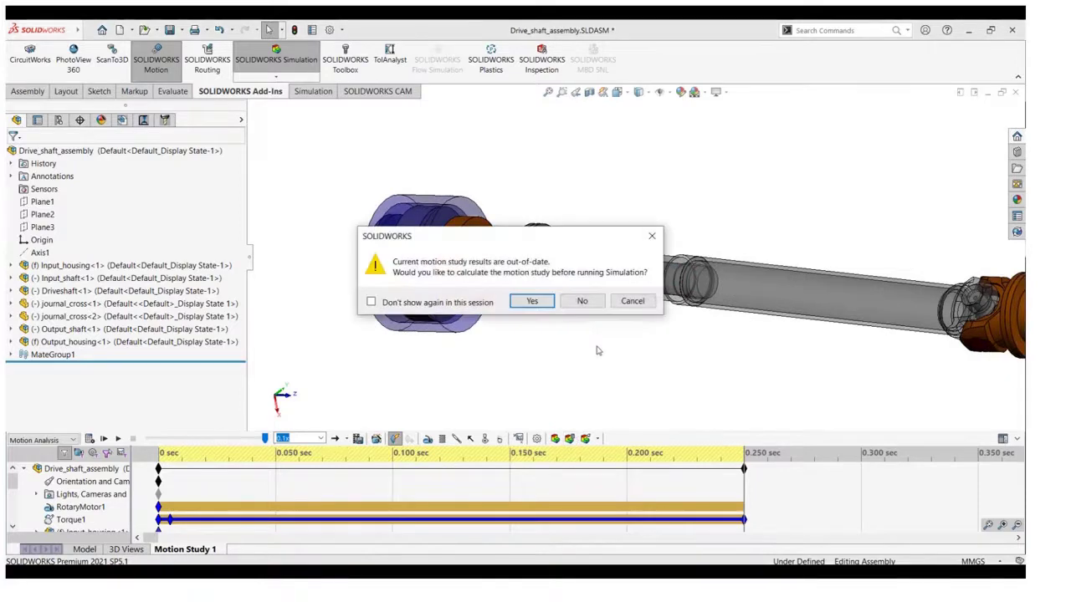
left_click(539, 306)
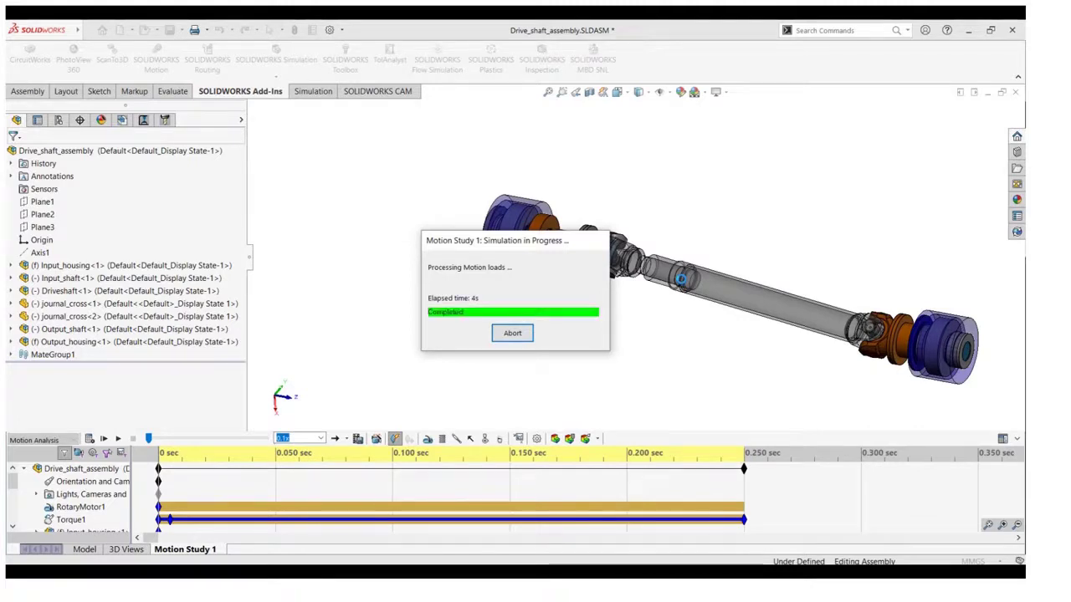
scroll(681, 279, "down", 5)
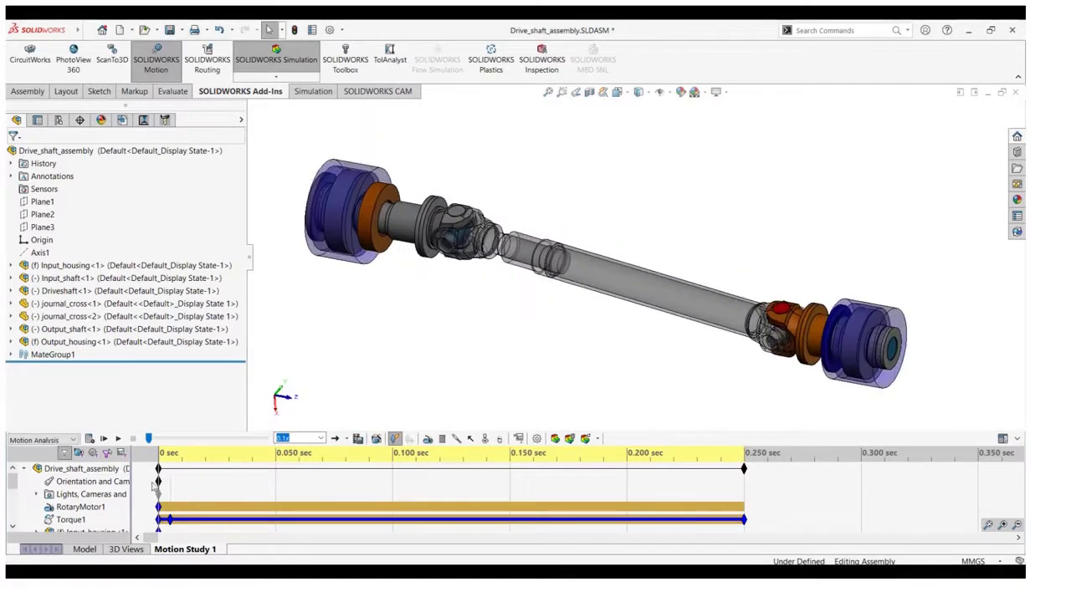
Play back the motion study and move the current time to 0.1 s, the start of the simulation setup range.
scroll(153, 488, "down", 3)
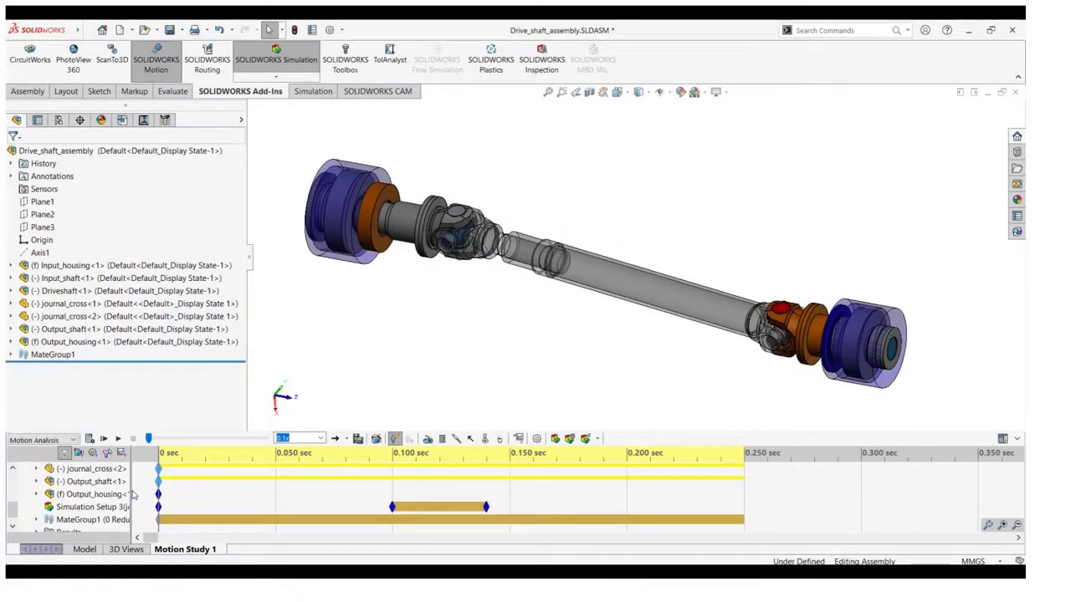
left_click(118, 440)
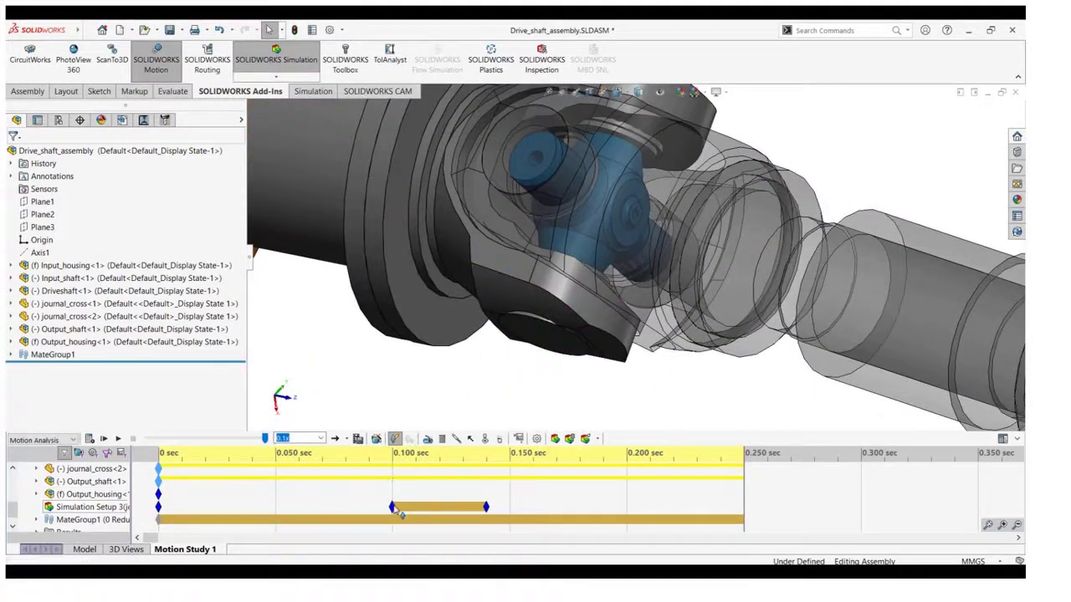
left_click_drag(393, 507, 486, 507)
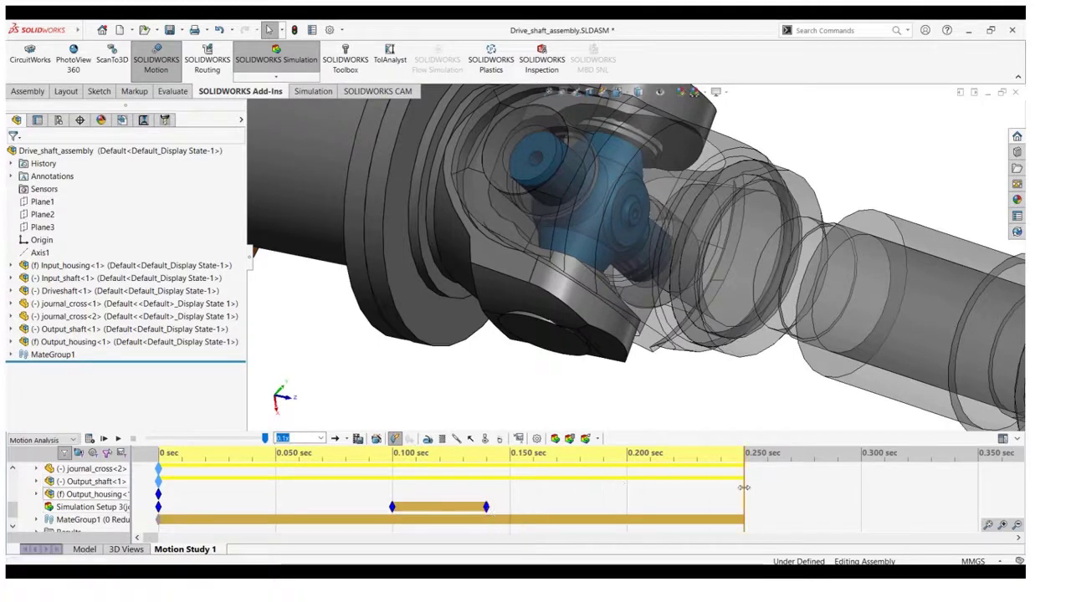
left_click_drag(738, 489, 392, 491)
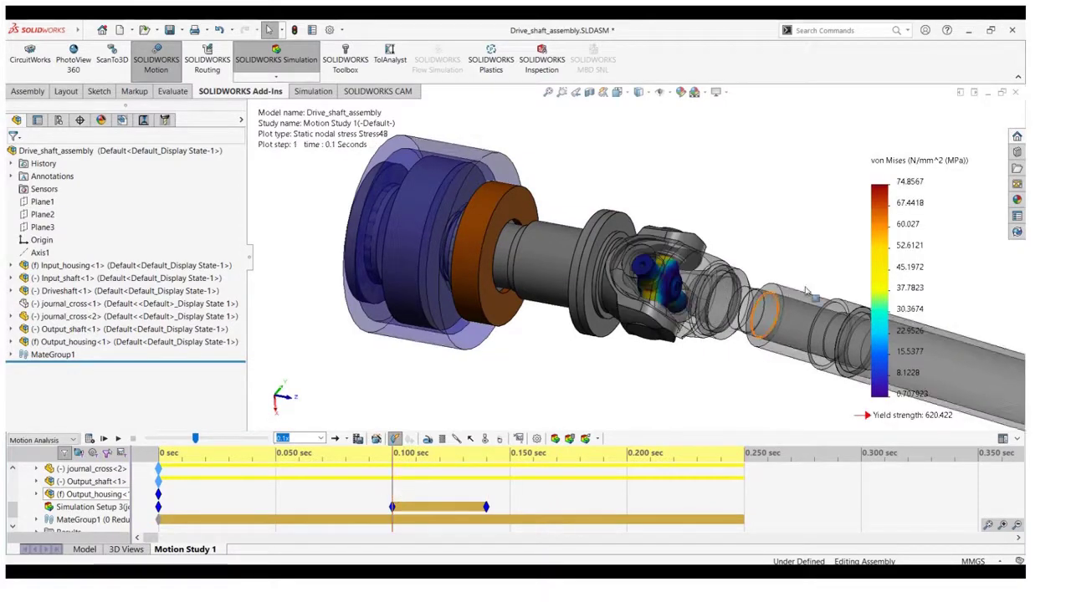
Examine the von Mises stress plot on the journal cross at 0.1 s and the simulation setup's time range in the timeline.
scroll(649, 266, "down", 5)
scroll(649, 266, "down", 8)
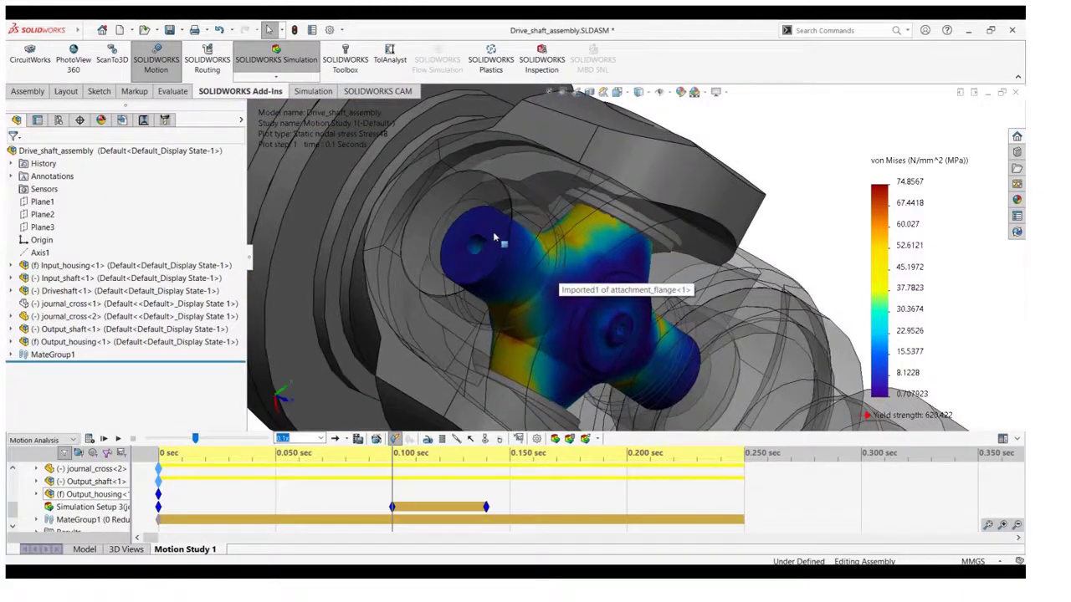
scroll(497, 244, "up", 4)
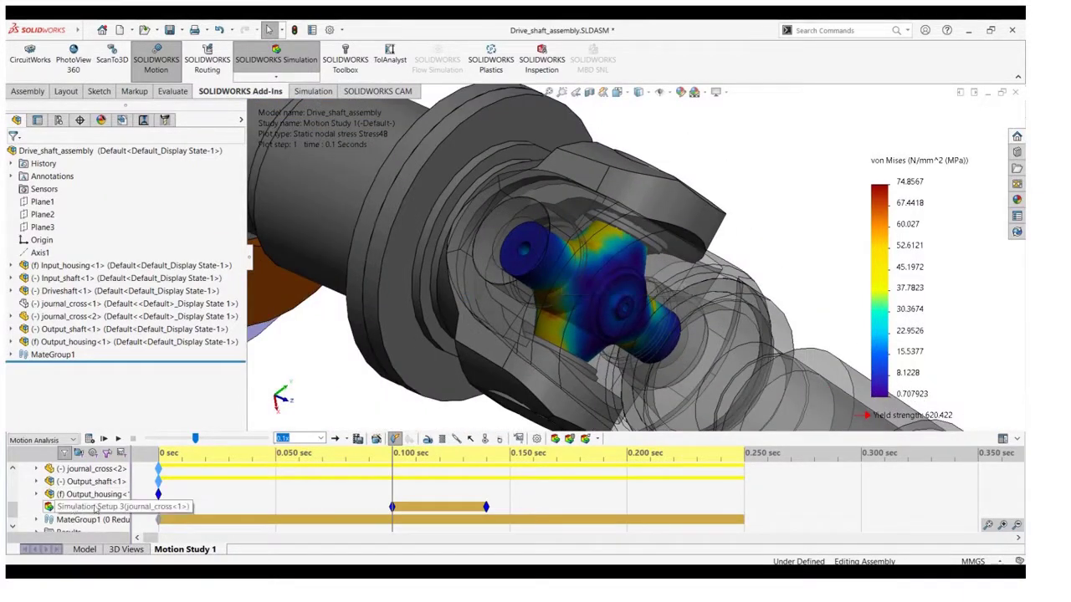
scroll(82, 508, "up", 4)
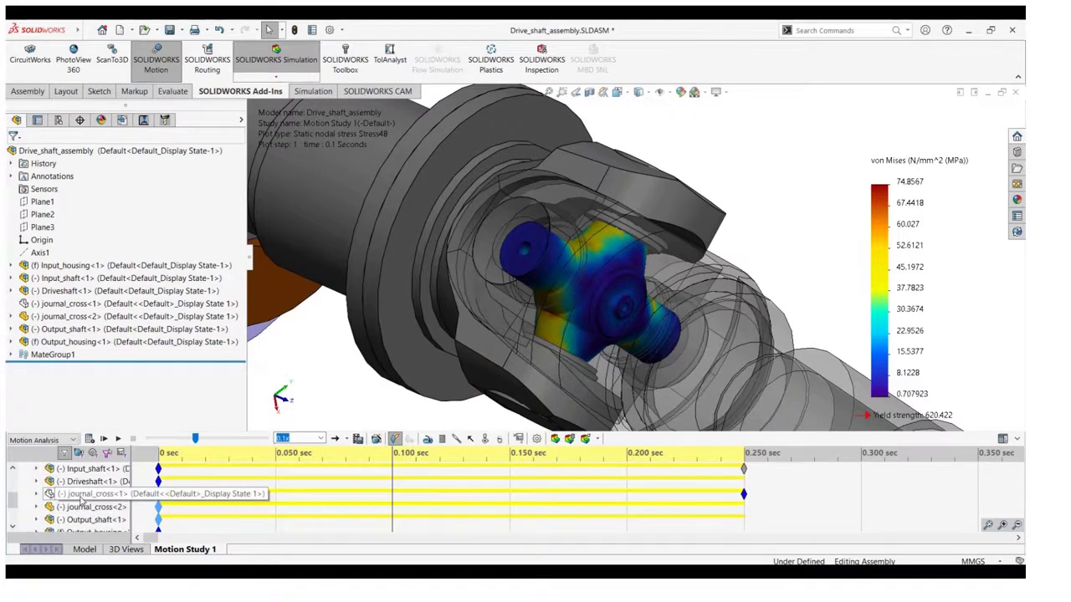
scroll(602, 270, "down", 2)
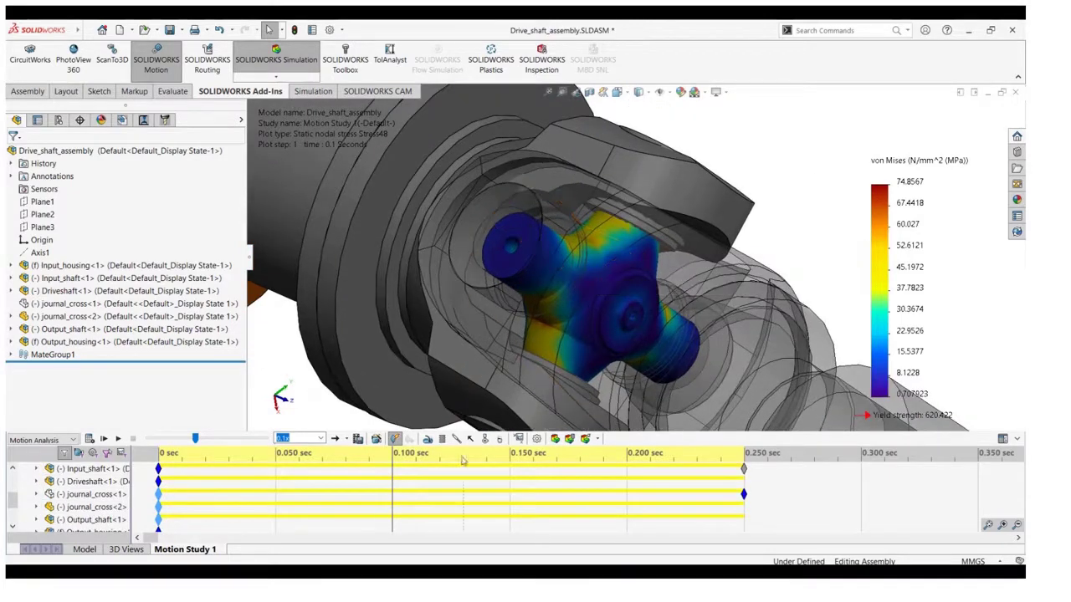
scroll(392, 485, "down", 4)
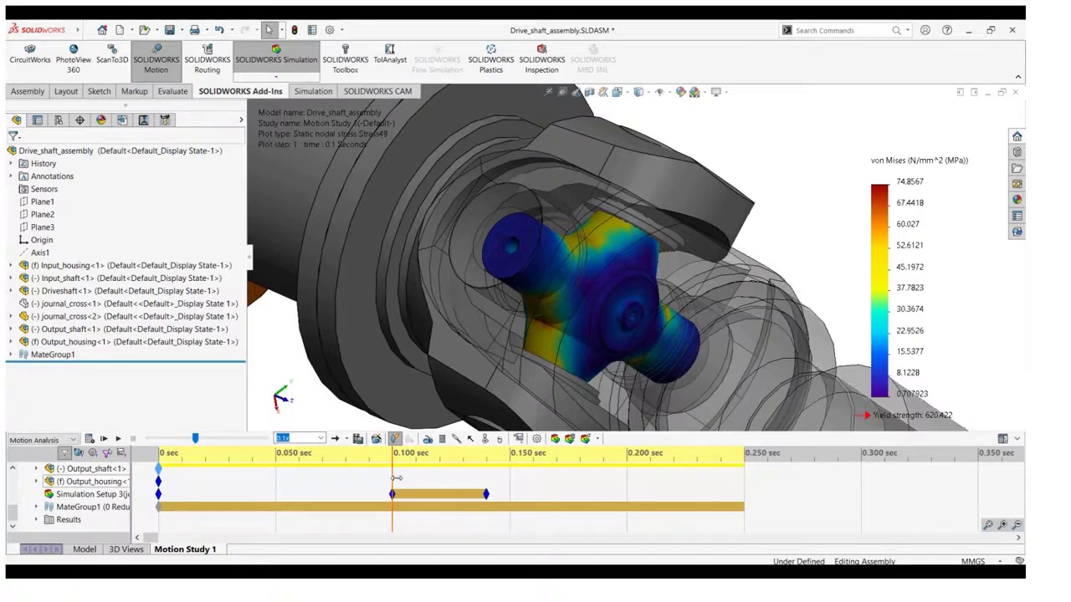